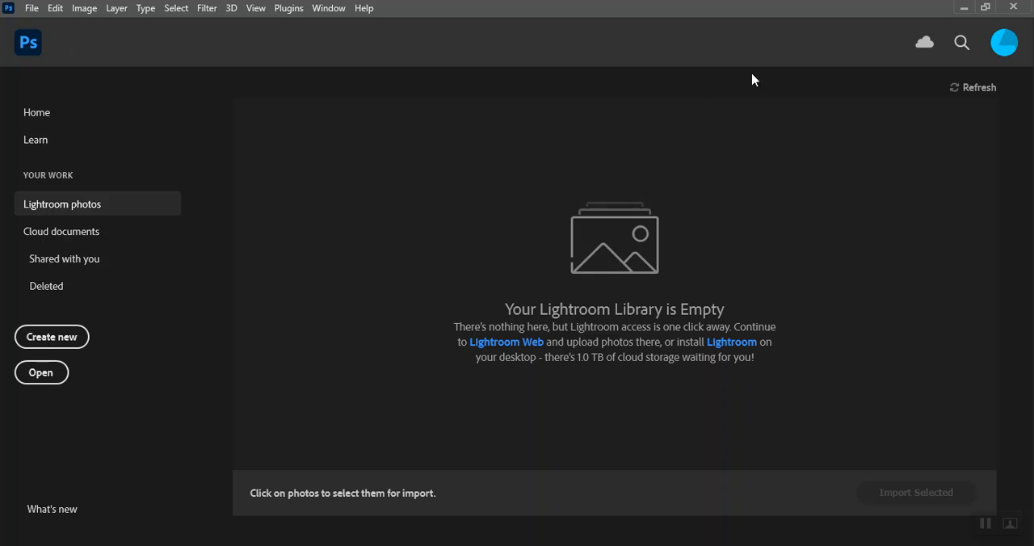
Step: Open Personal Logo.ai from the Personal Logo folder inside Digital Art & Design 2, importing its page with the default settings
left_click(40, 373)
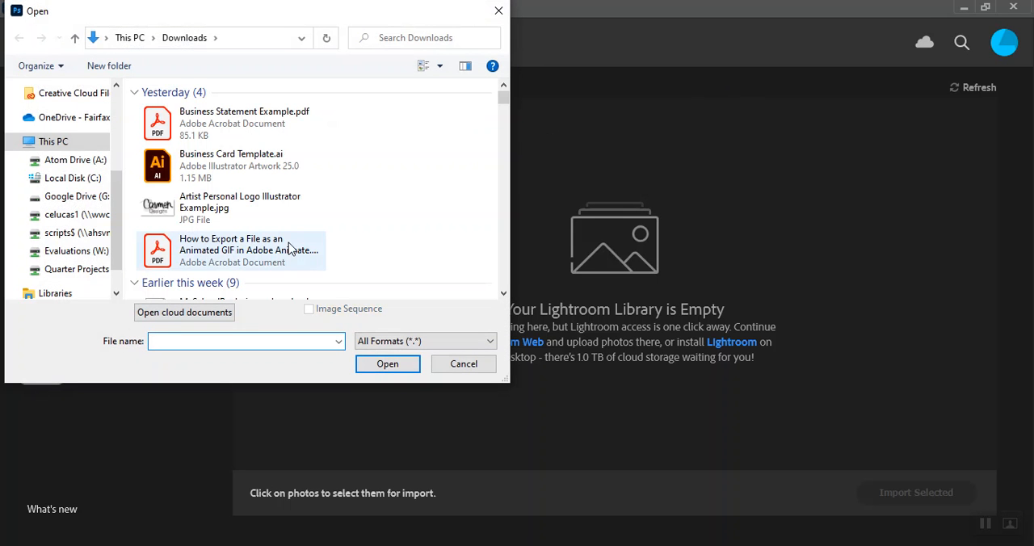
scroll(289, 246, "down", 5)
scroll(288, 246, "up", 2)
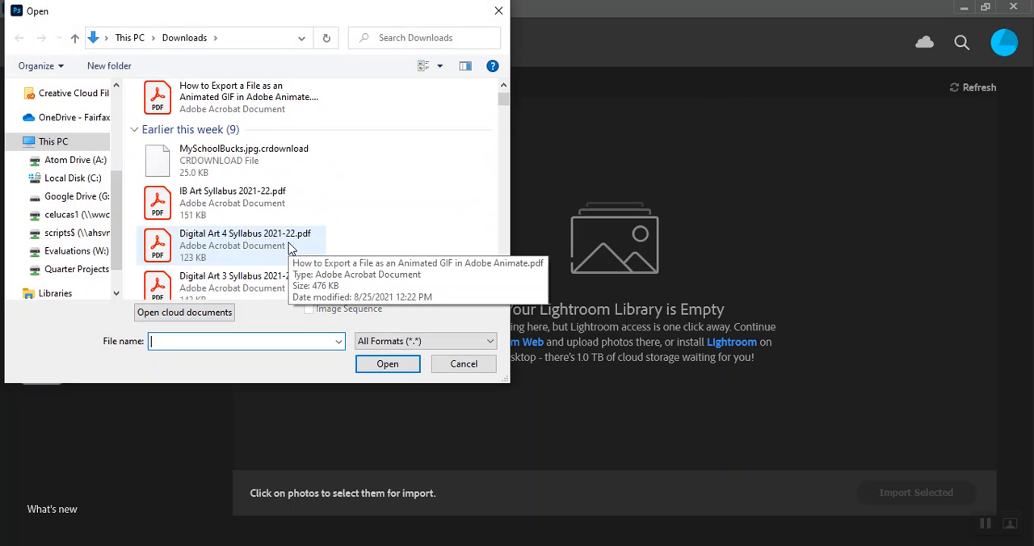
left_click(71, 218)
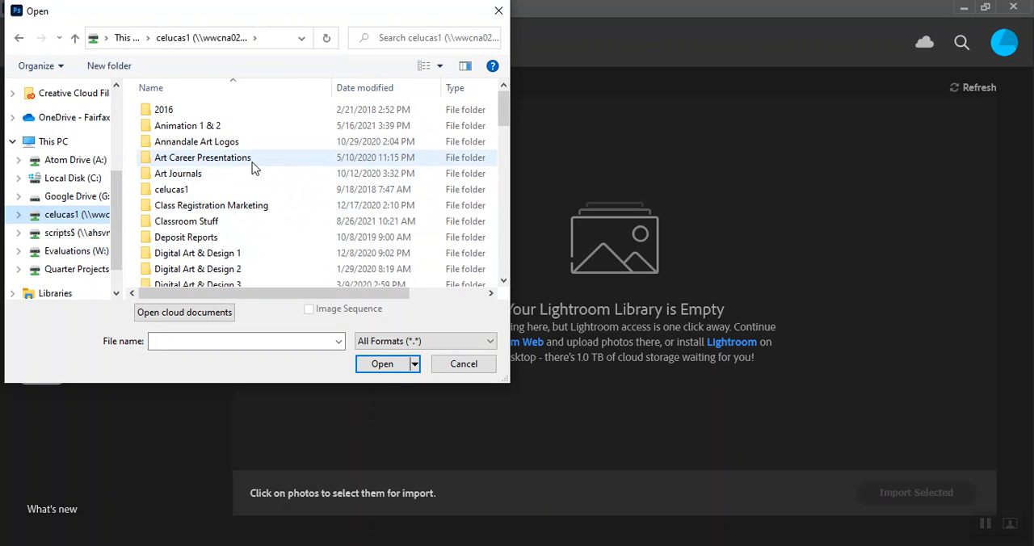
double_click(223, 269)
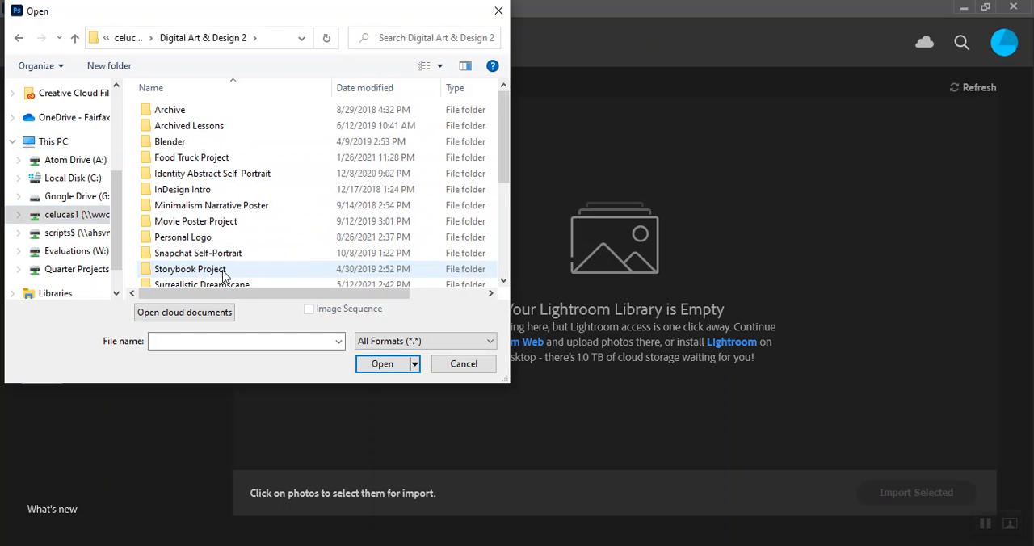
scroll(204, 252, "down", 2)
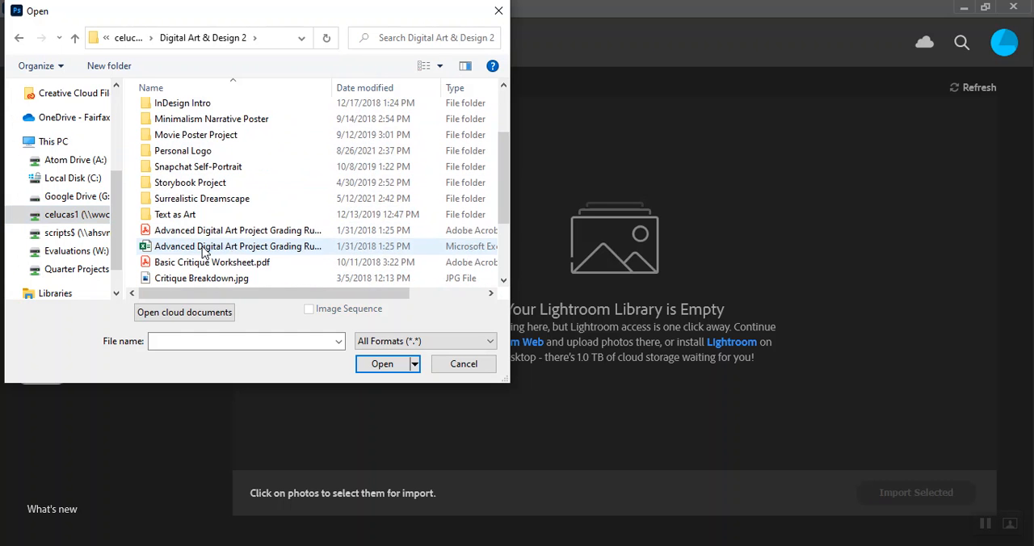
double_click(197, 151)
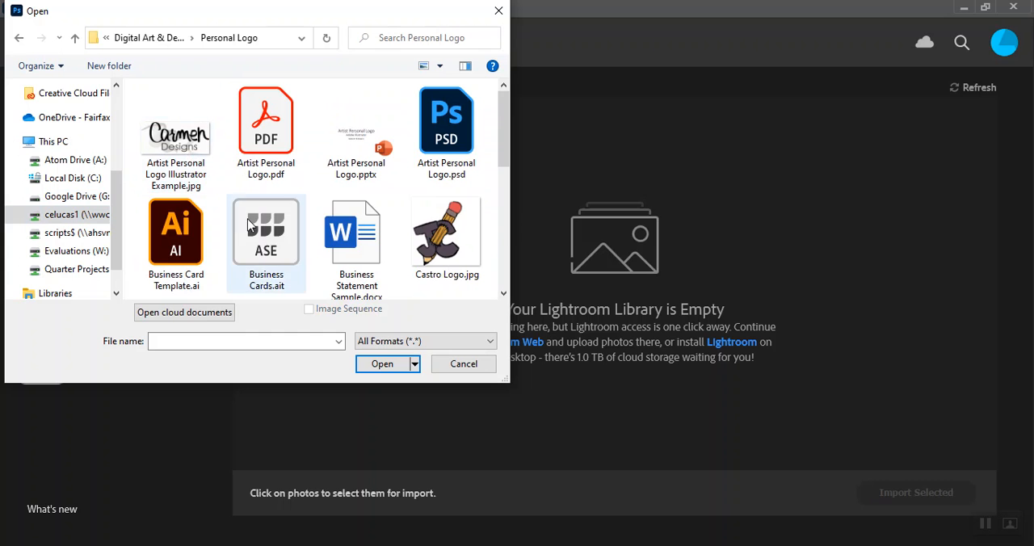
scroll(248, 219, "down", 3)
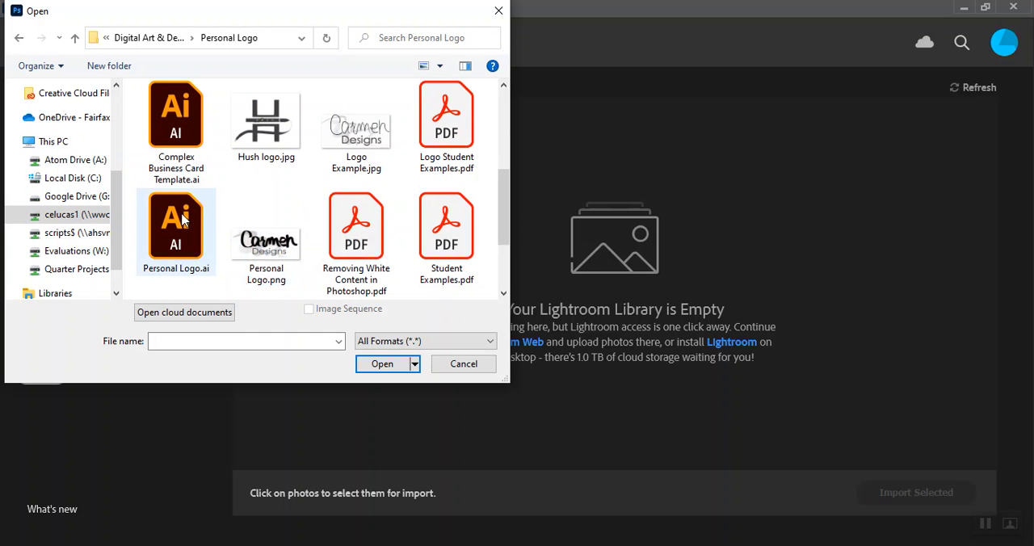
double_click(163, 248)
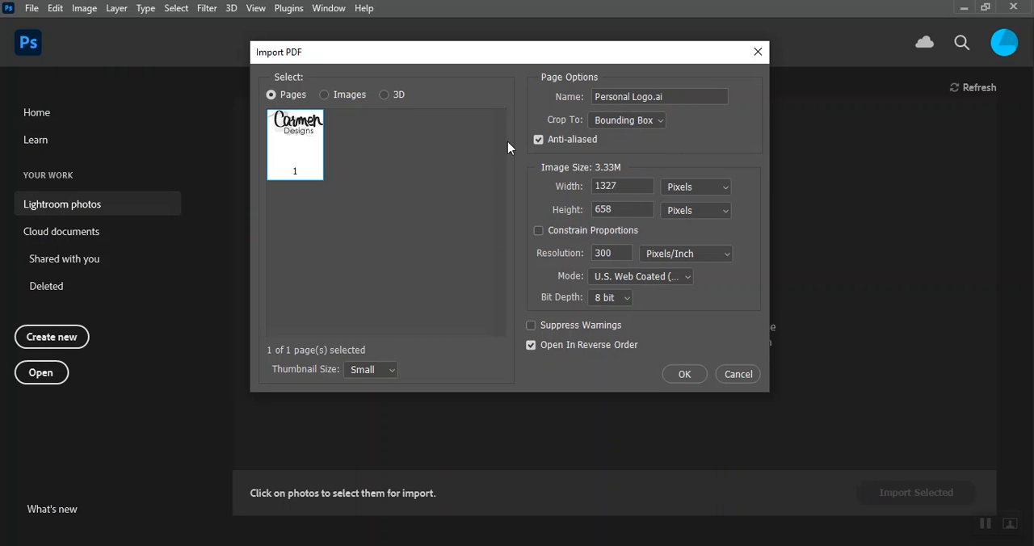
left_click(686, 374)
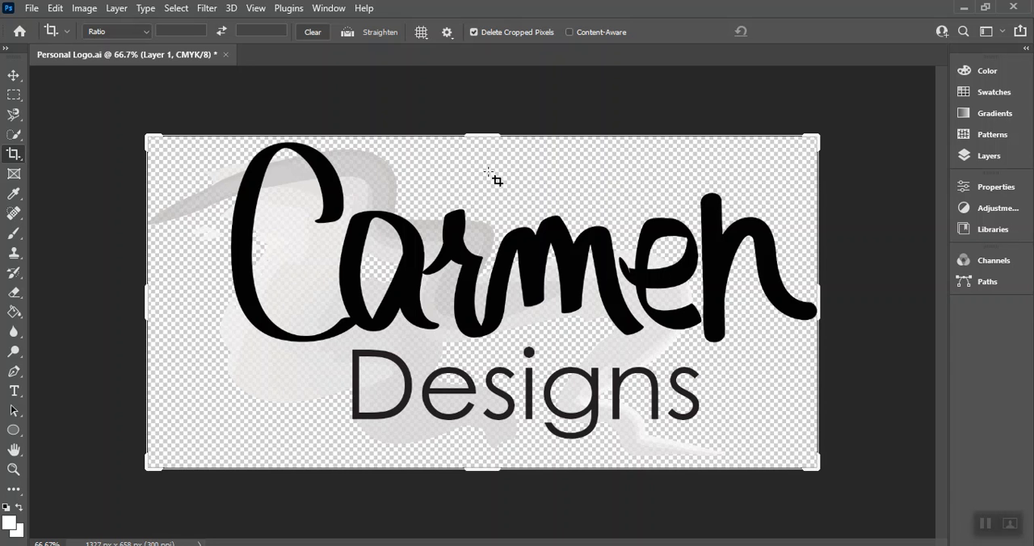
Step: Try a narrow crop over the logo's lettering, cancel it, and display the tools in two columns
left_click_drag(481, 179, 452, 333)
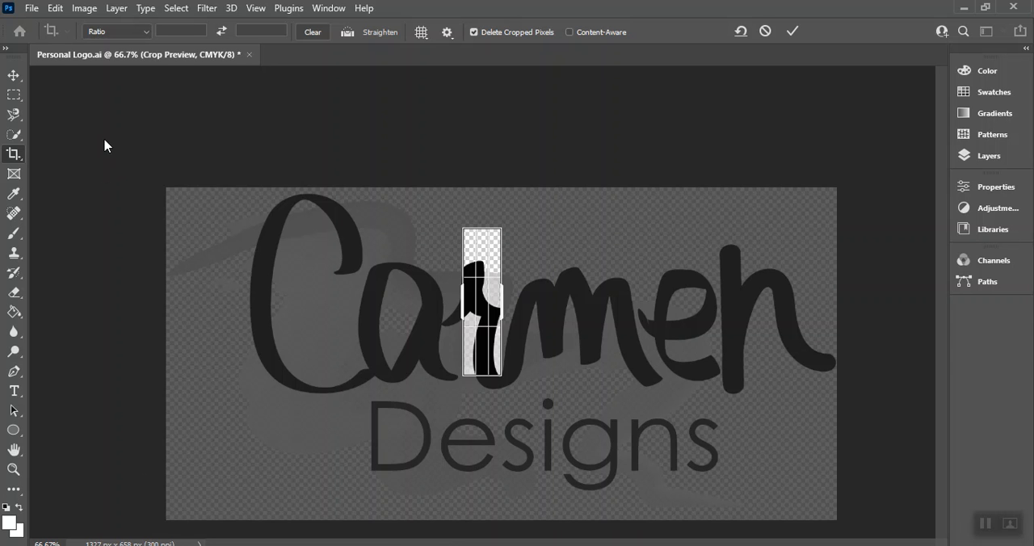
key("Escape")
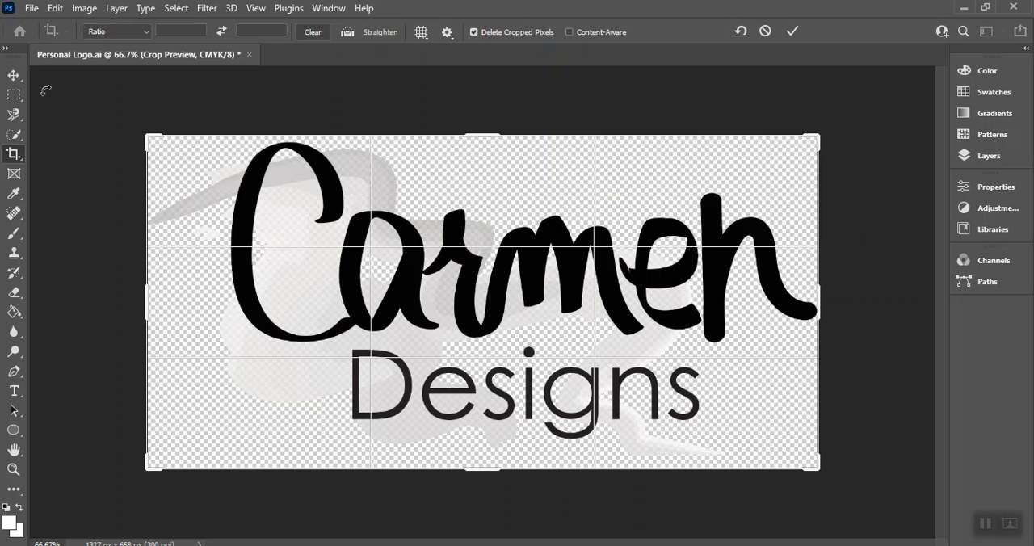
left_click(5, 49)
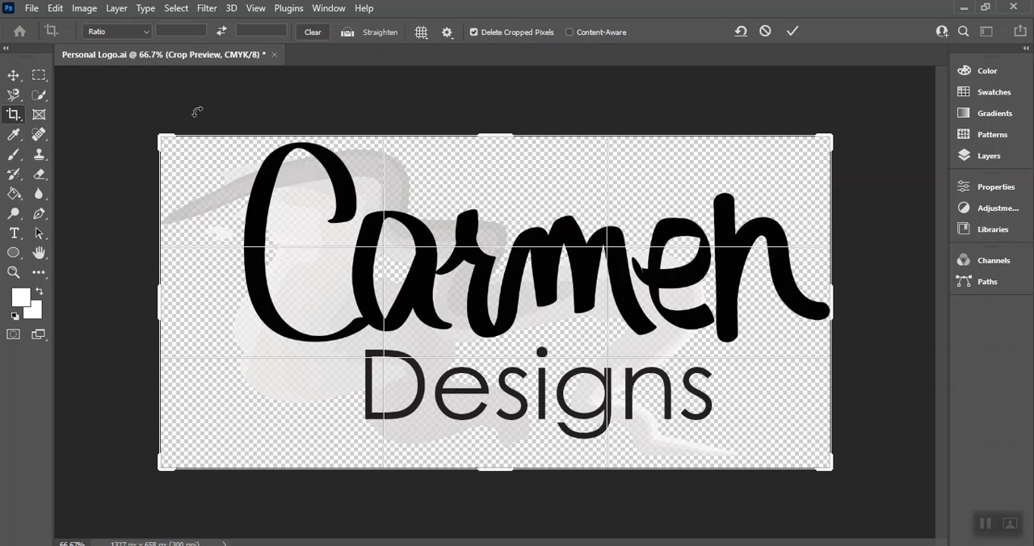
left_click(84, 9)
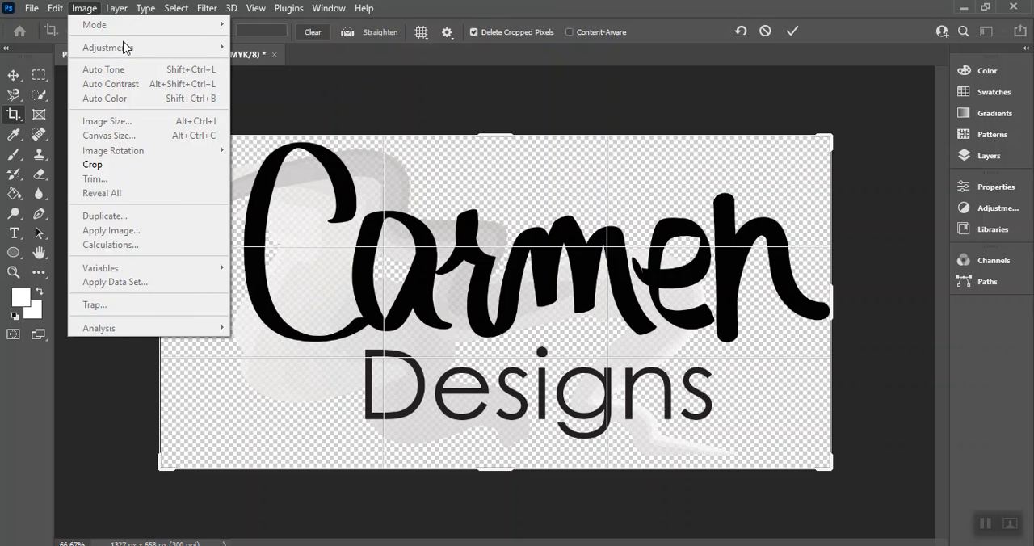
left_click(7, 117)
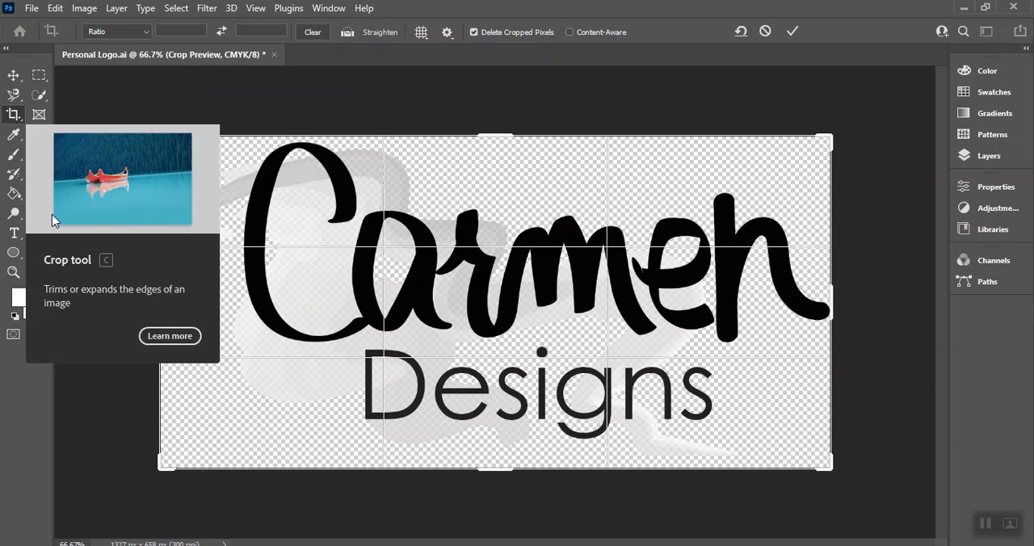
left_click(14, 116)
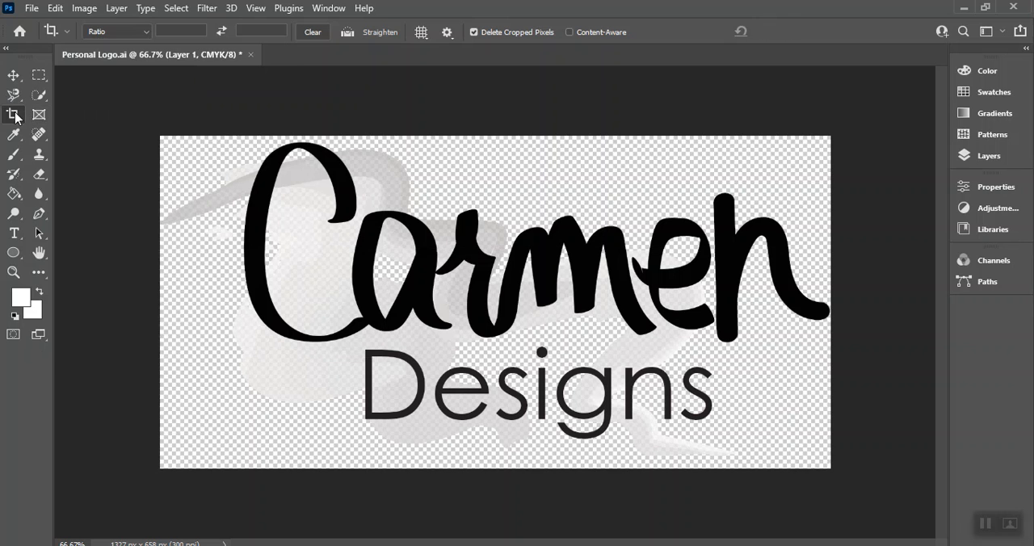
Step: Desaturate the logo with a Hue/Saturation adjustment, setting Saturation to -100
left_click(85, 8)
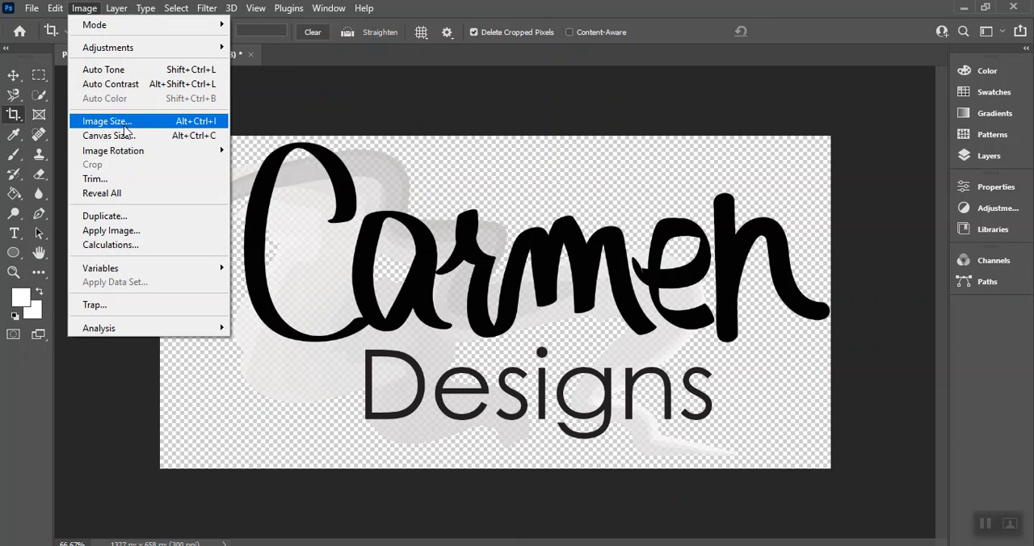
mouse_move(139, 61)
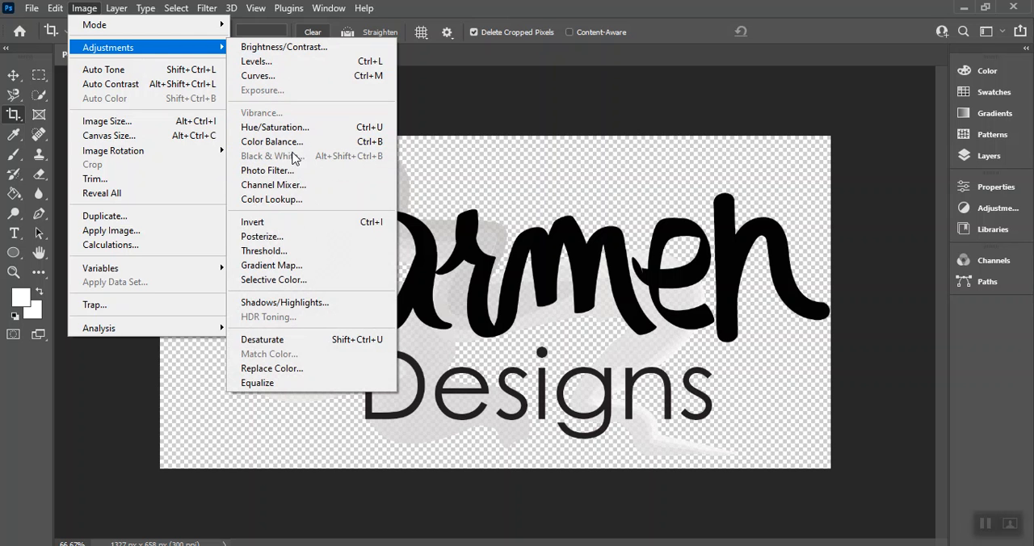
left_click(282, 128)
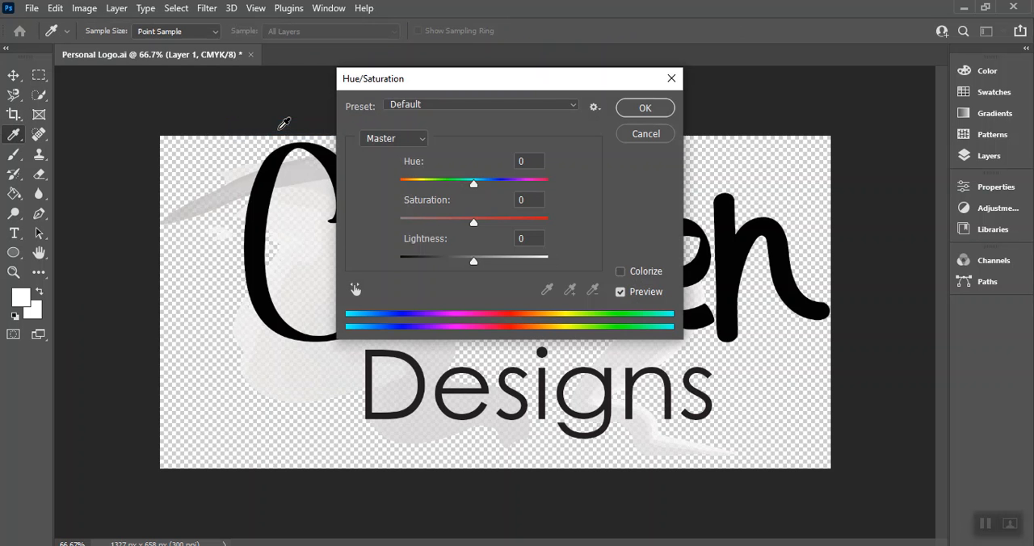
left_click_drag(544, 85, 776, 81)
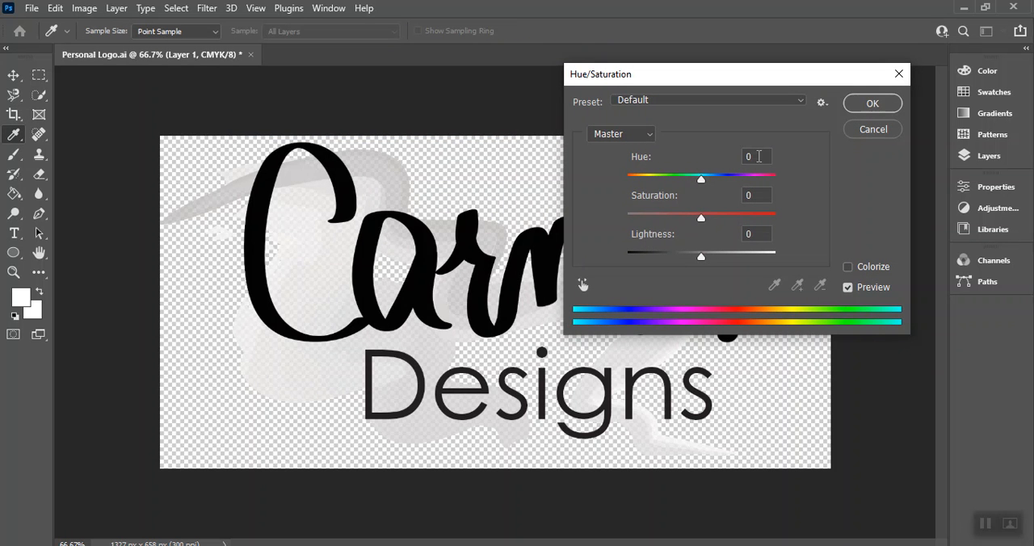
left_click_drag(700, 220, 598, 221)
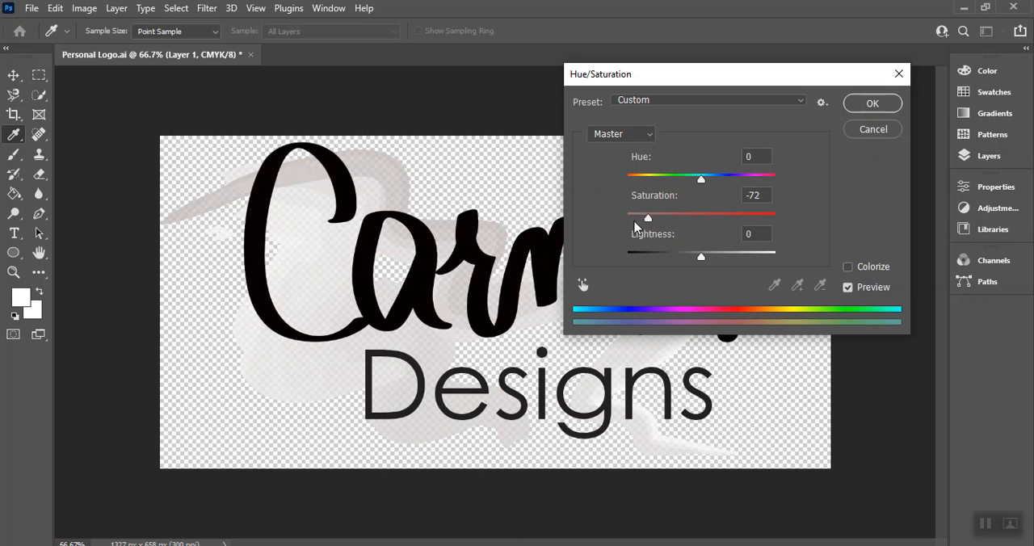
mouse_move(627, 222)
left_mouse_down()
mouse_move(663, 227)
mouse_move(614, 233)
left_mouse_up()
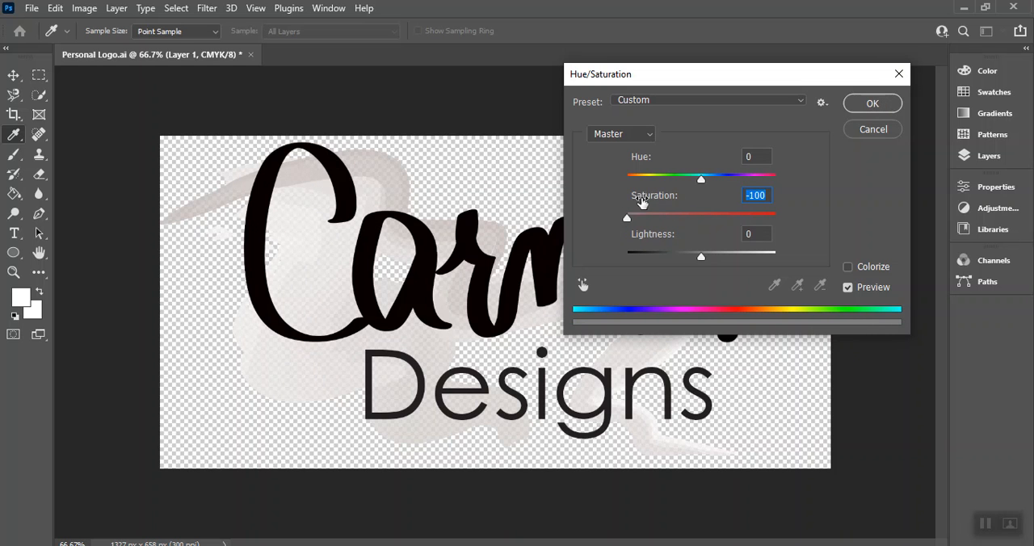
left_click(873, 104)
Step: Switch to the Move tool and lower Layer 1's opacity to 75%
key("c")
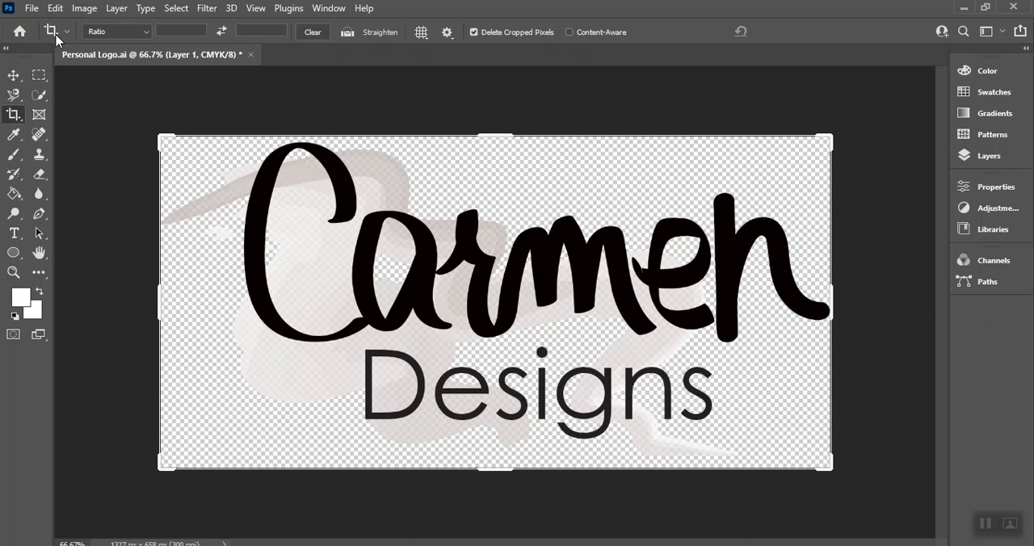
left_click(13, 75)
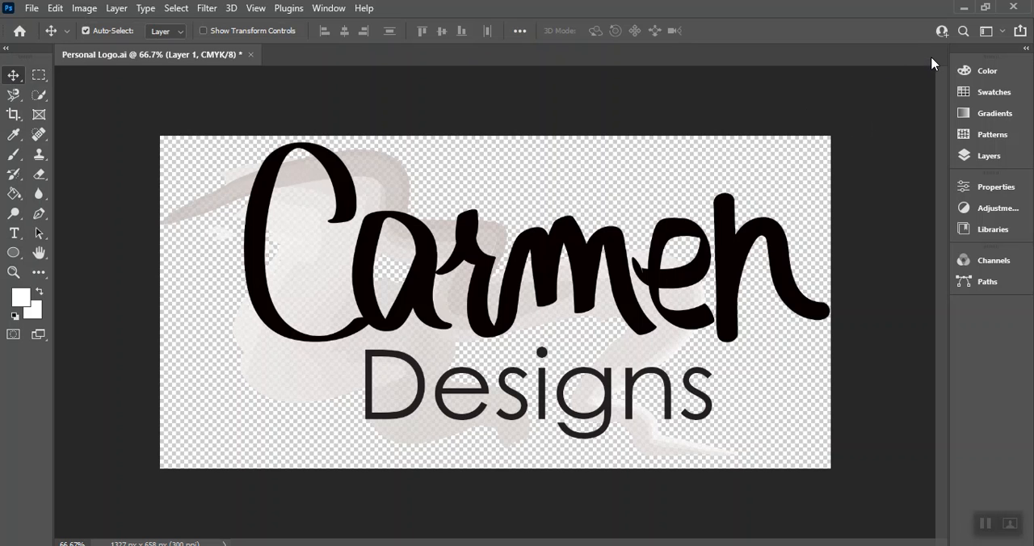
key("F7")
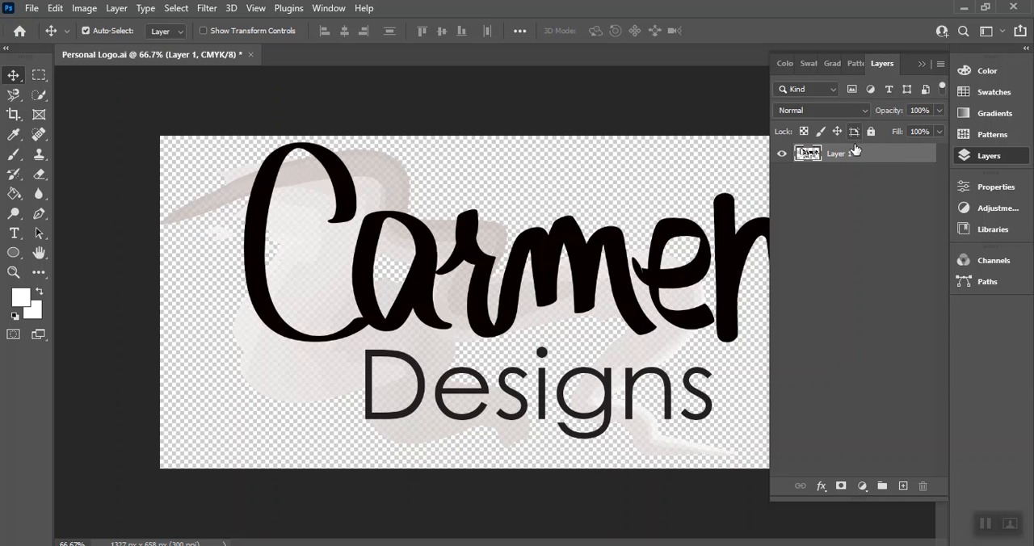
left_click(938, 110)
left_click_drag(935, 127, 902, 126)
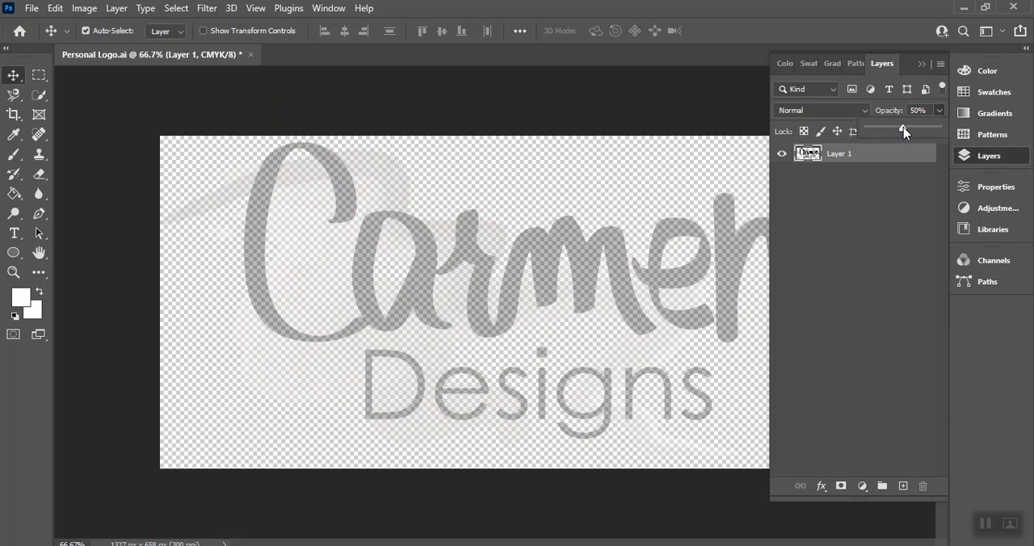
left_click_drag(904, 131, 917, 133)
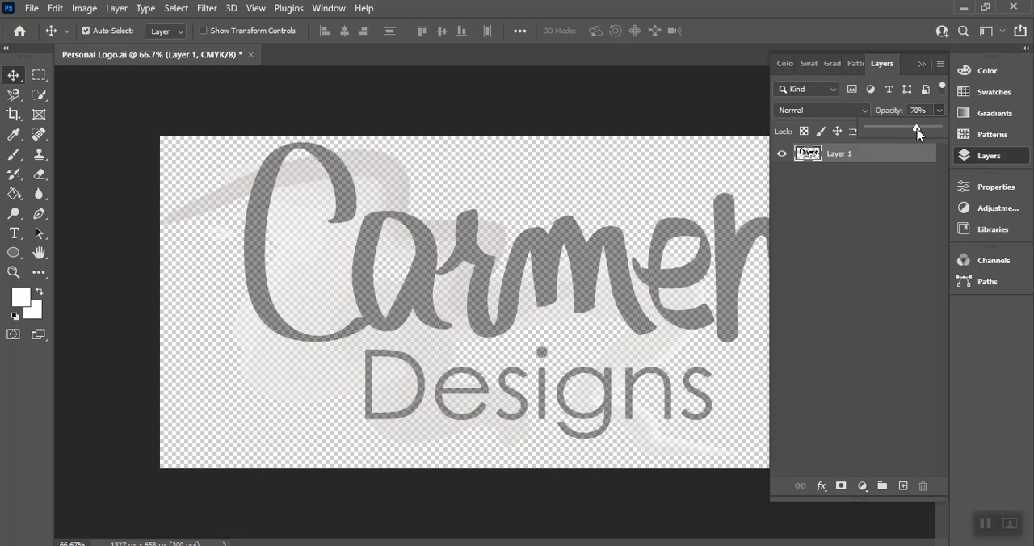
left_click_drag(918, 133, 921, 134)
left_click_drag(917, 130, 921, 131)
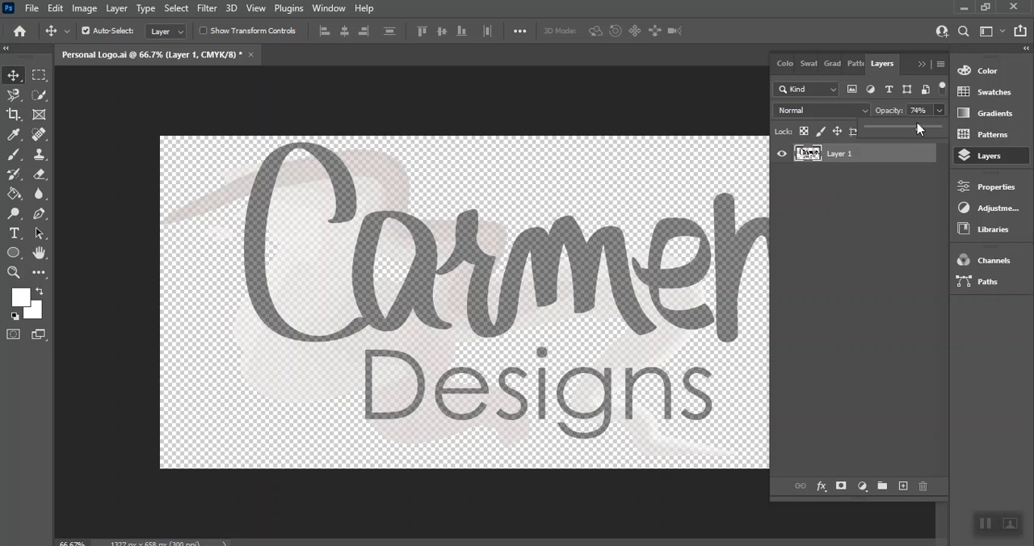
left_click_drag(920, 129, 896, 133)
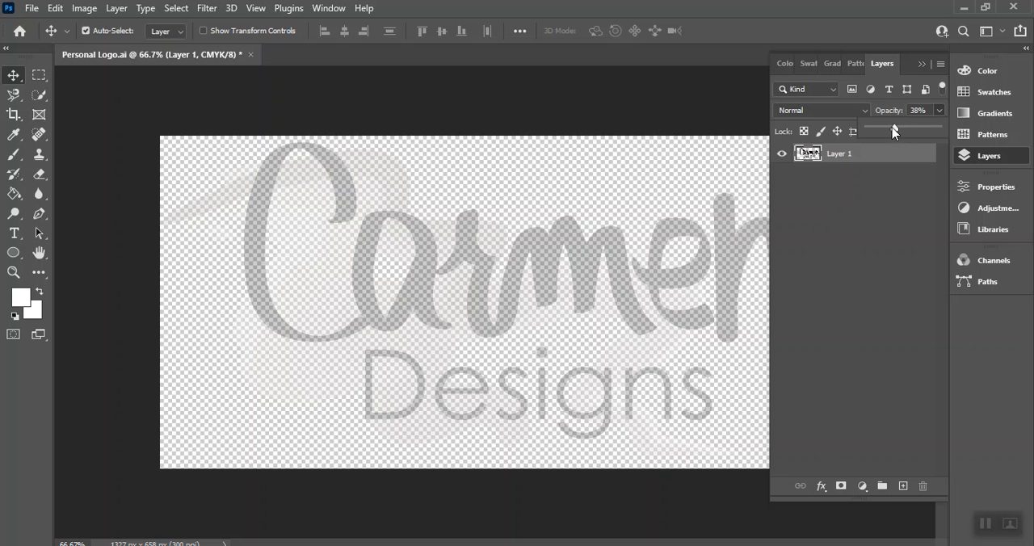
left_click_drag(894, 132, 921, 133)
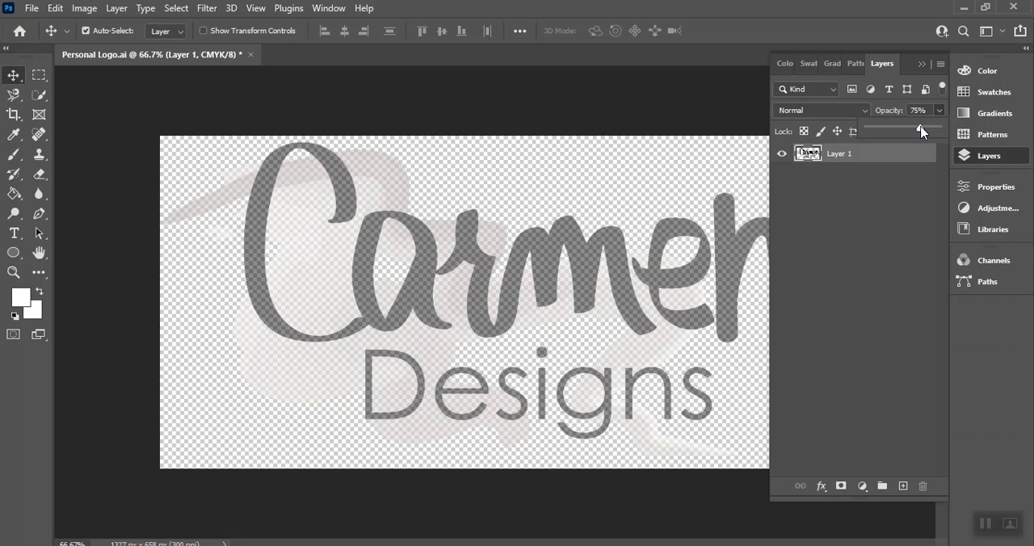
left_click(781, 18)
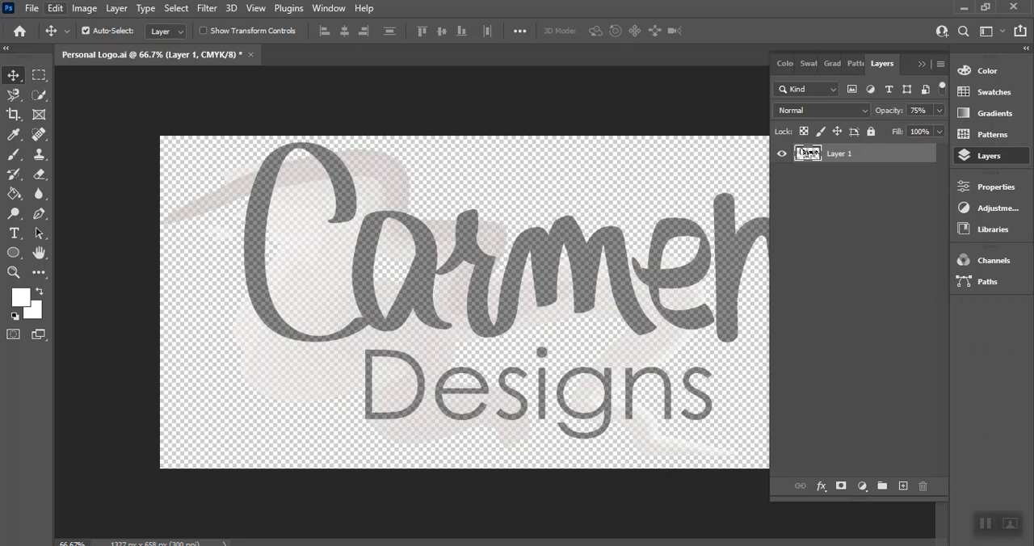
left_click(31, 10)
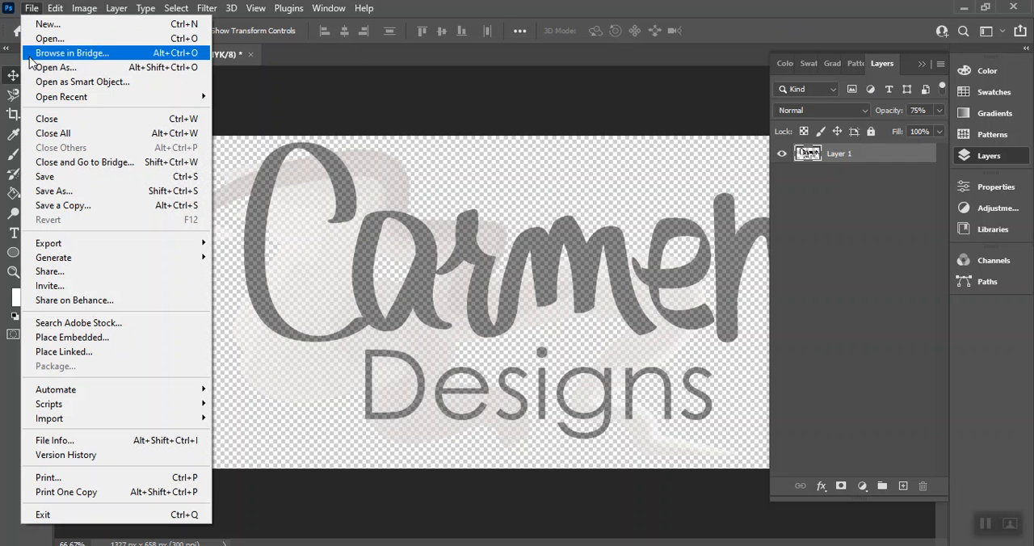
left_click(46, 191)
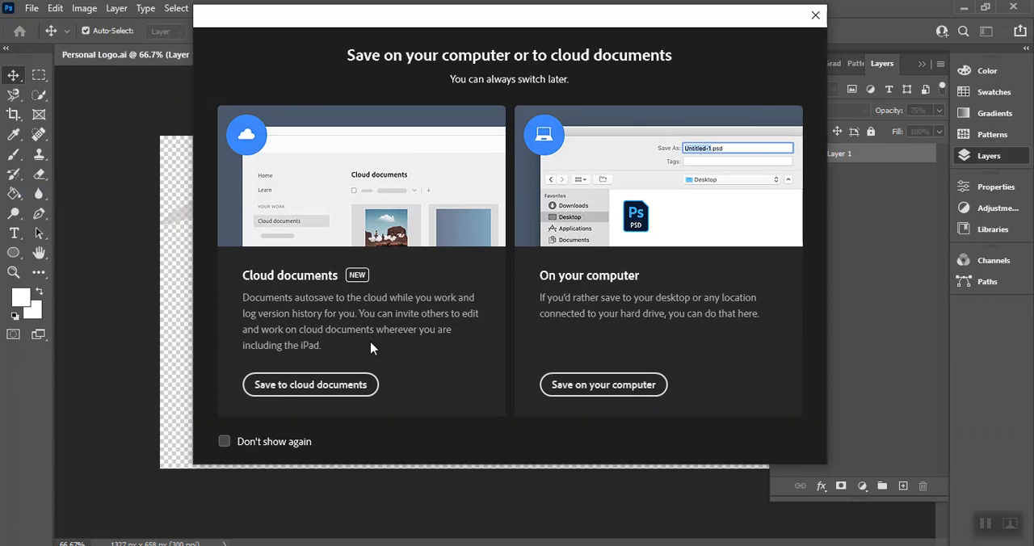
left_click(598, 386)
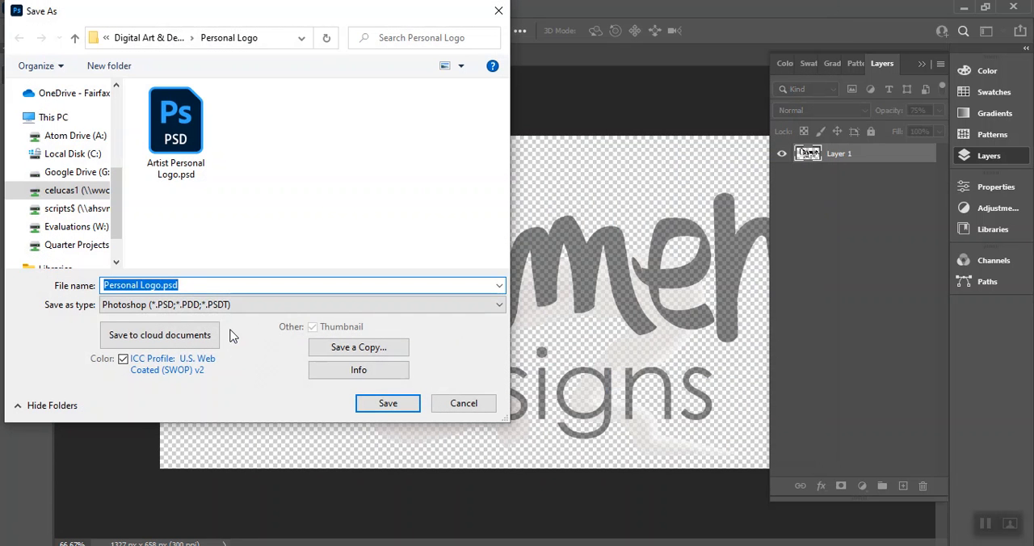
left_click(165, 307)
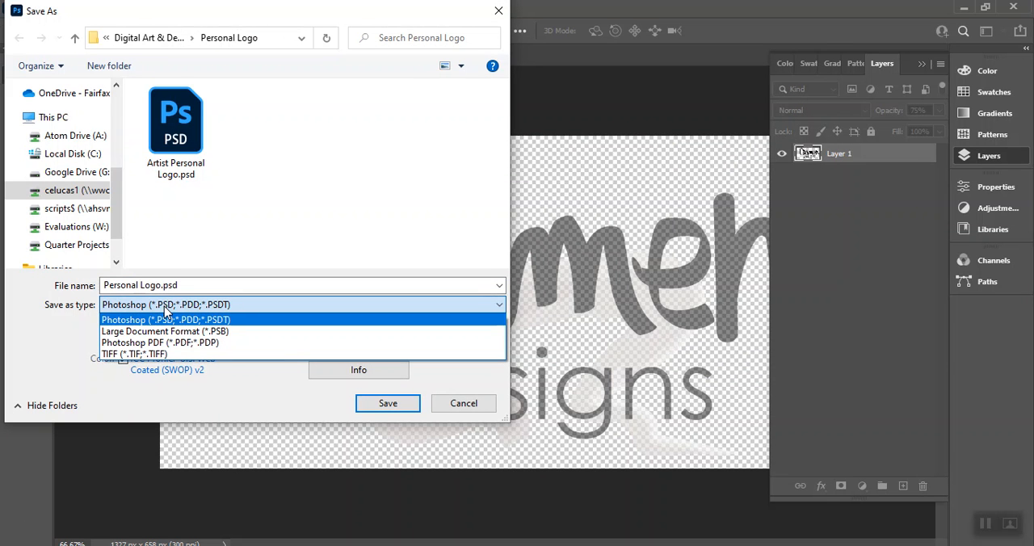
left_click(164, 306)
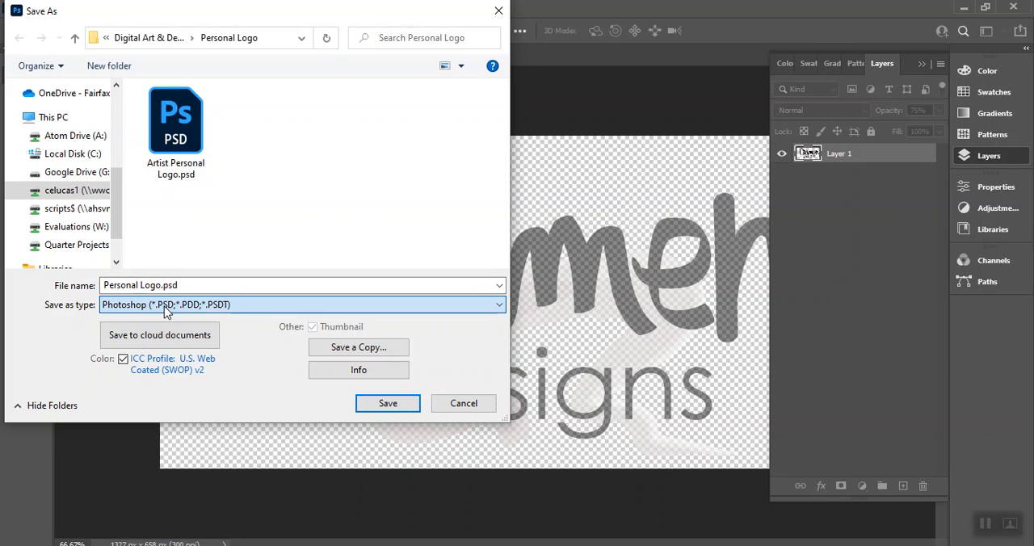
left_click(463, 404)
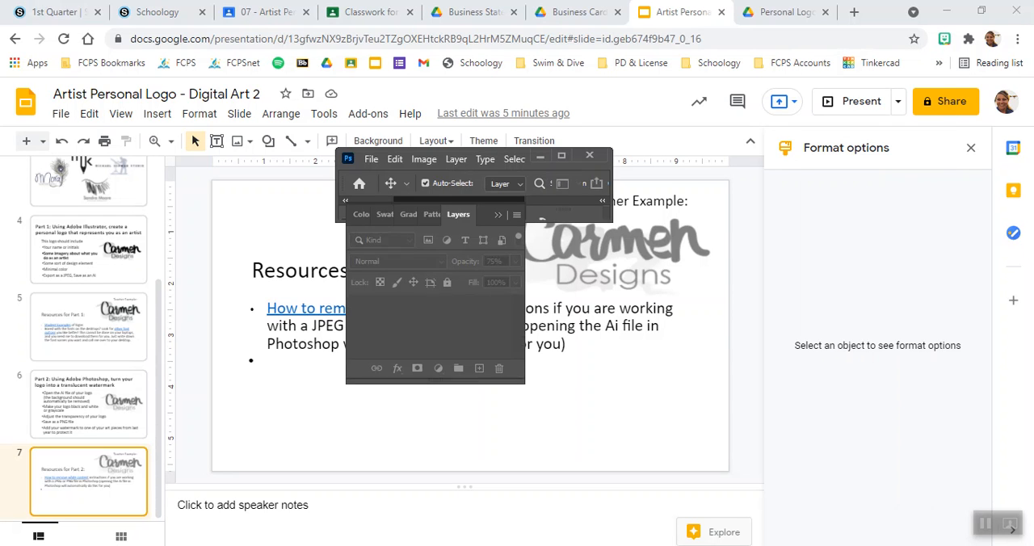
left_click(563, 157)
Step: Export the logo as a transparent PNG named Watermark Personal Logo.png in the Personal Logo folder
left_click(32, 8)
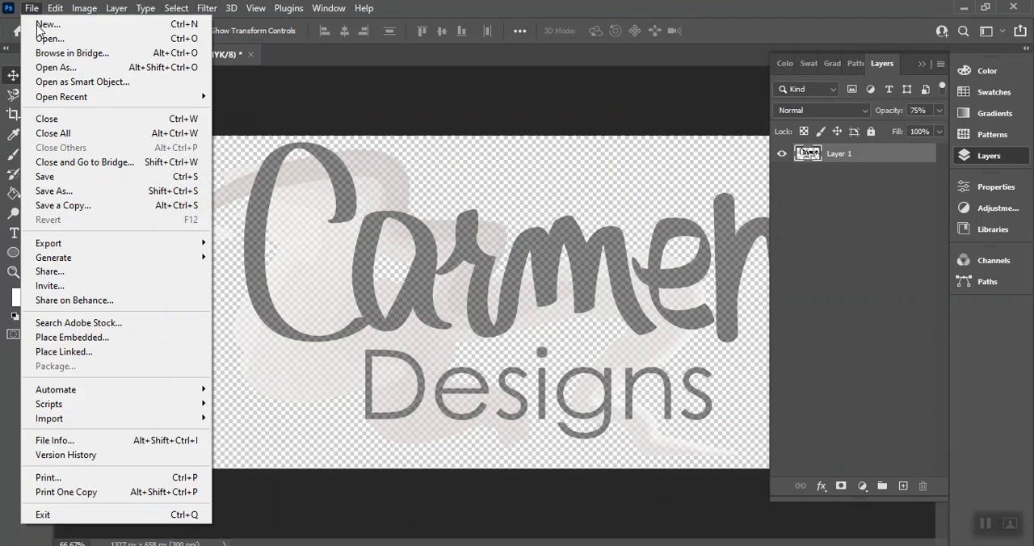
mouse_move(72, 245)
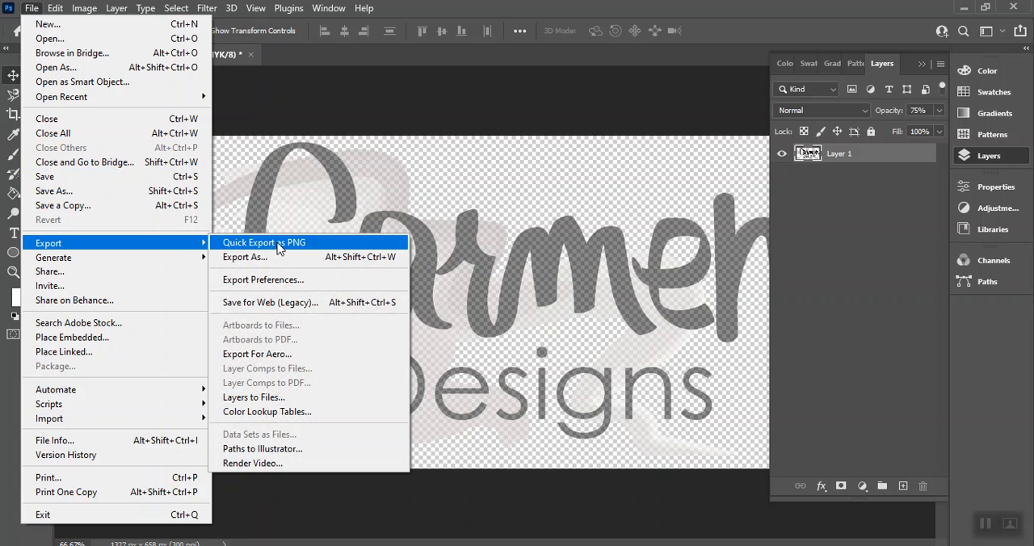
left_click(248, 257)
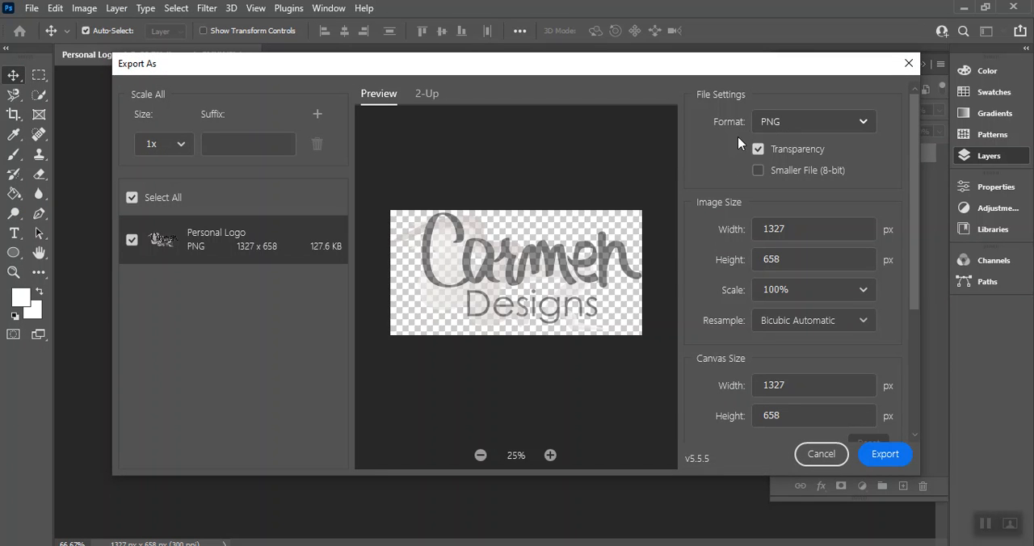
left_click(880, 457)
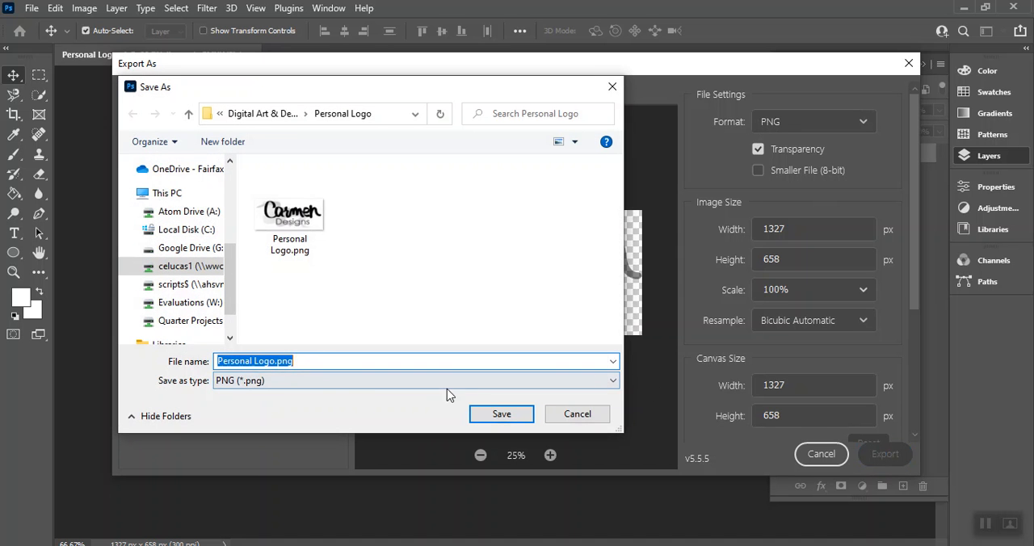
left_click(218, 360)
type("Watermark")
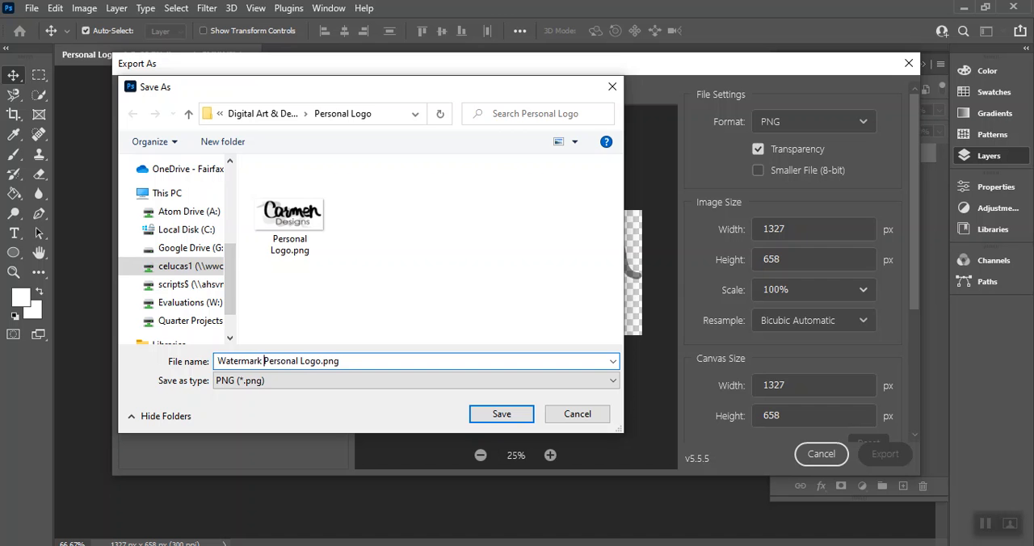
key("Return")
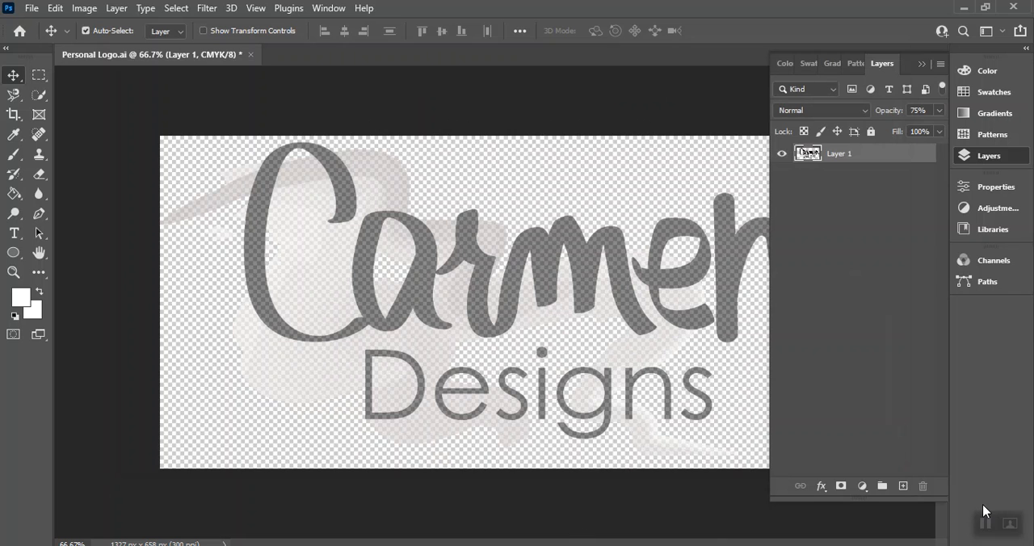
key("c")
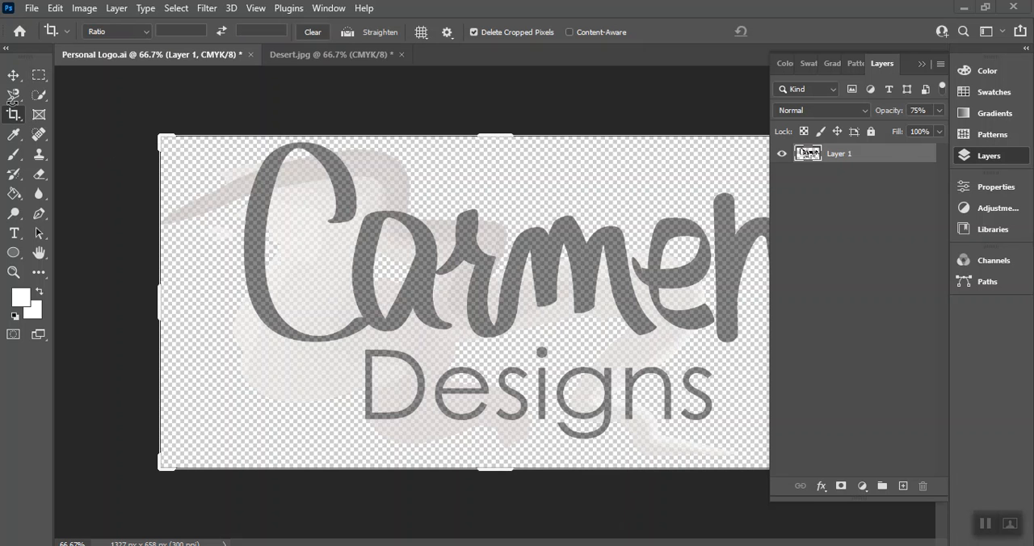
left_click(14, 119)
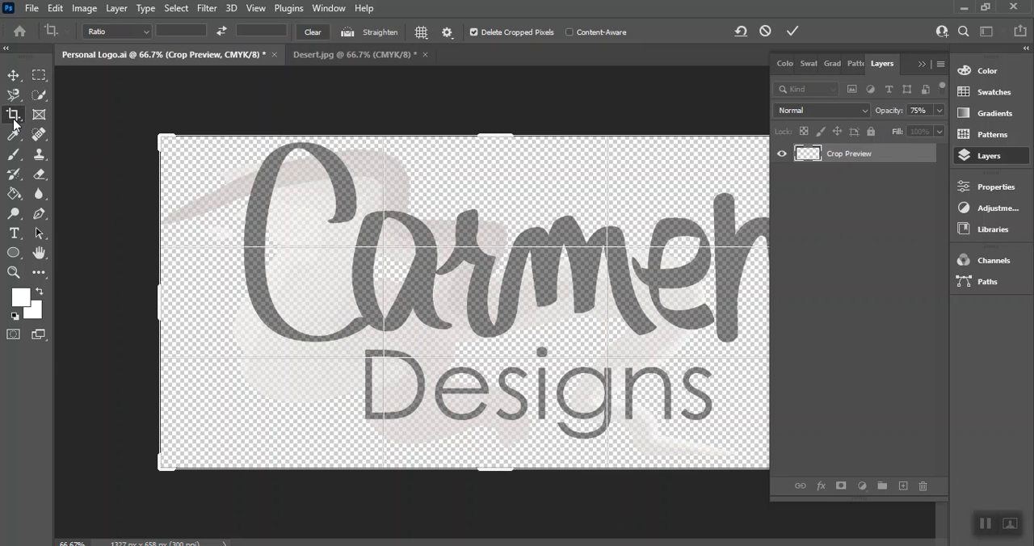
key("Escape")
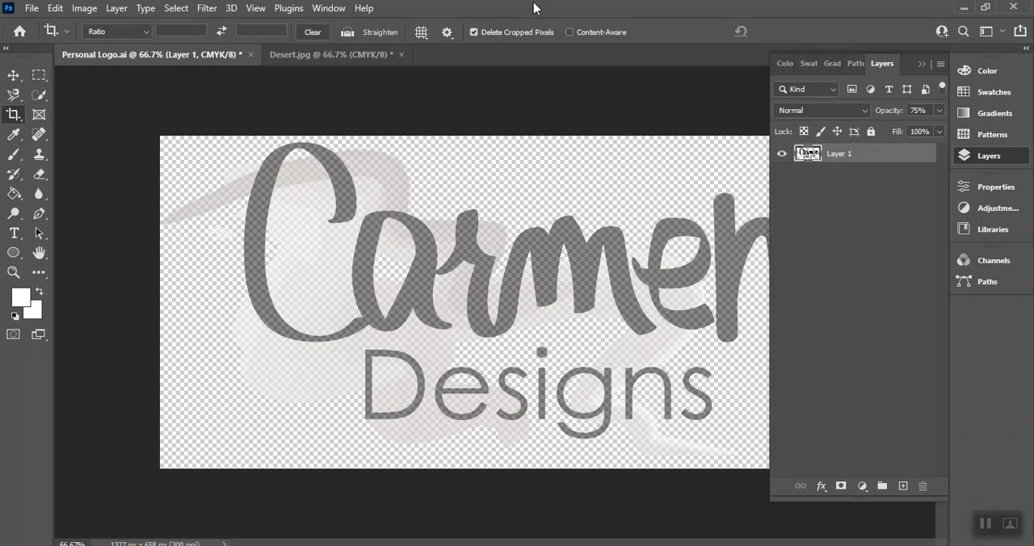
Step: Copy the entire logo canvas and paste it into Desert.jpg as a new layer
key("ctrl+a")
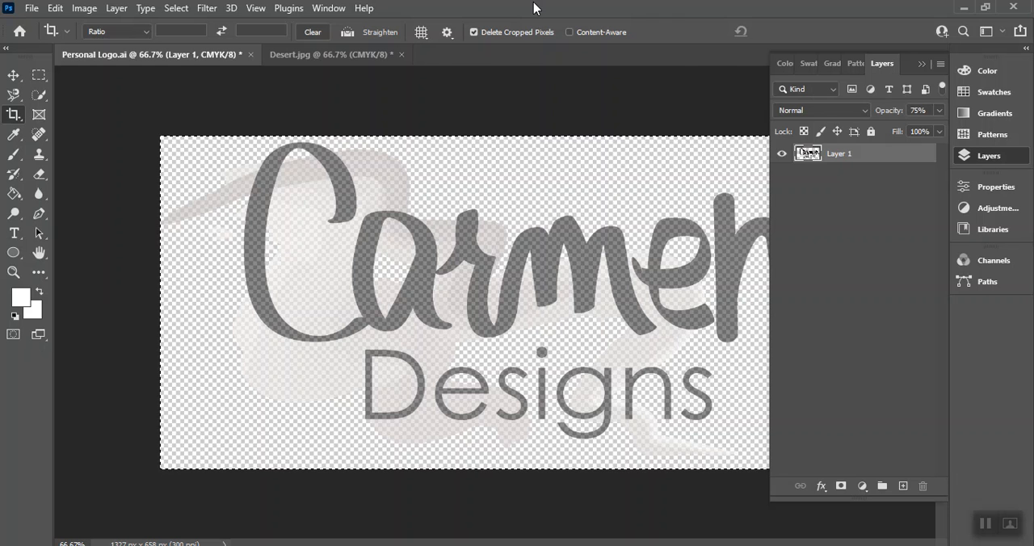
left_click(315, 59)
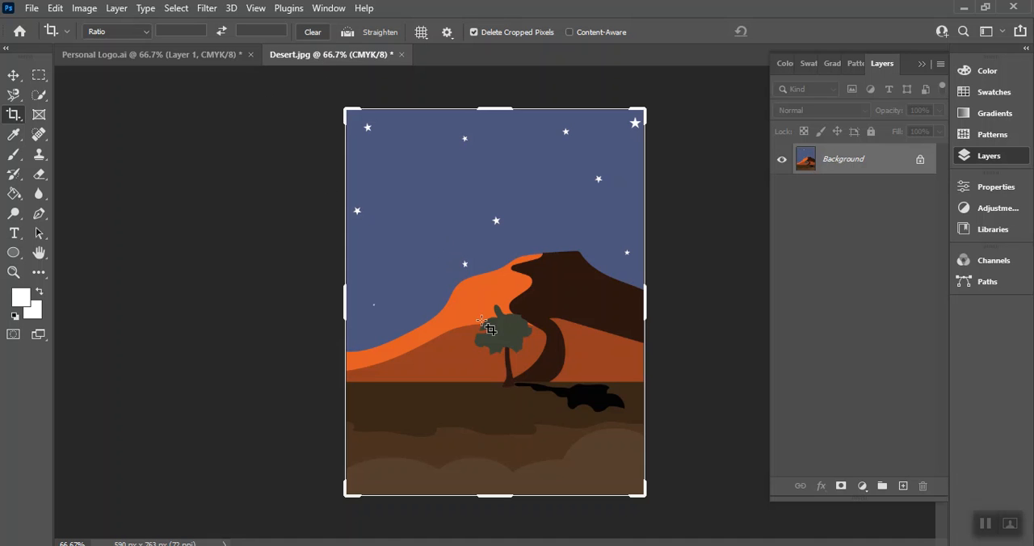
key("ctrl+v")
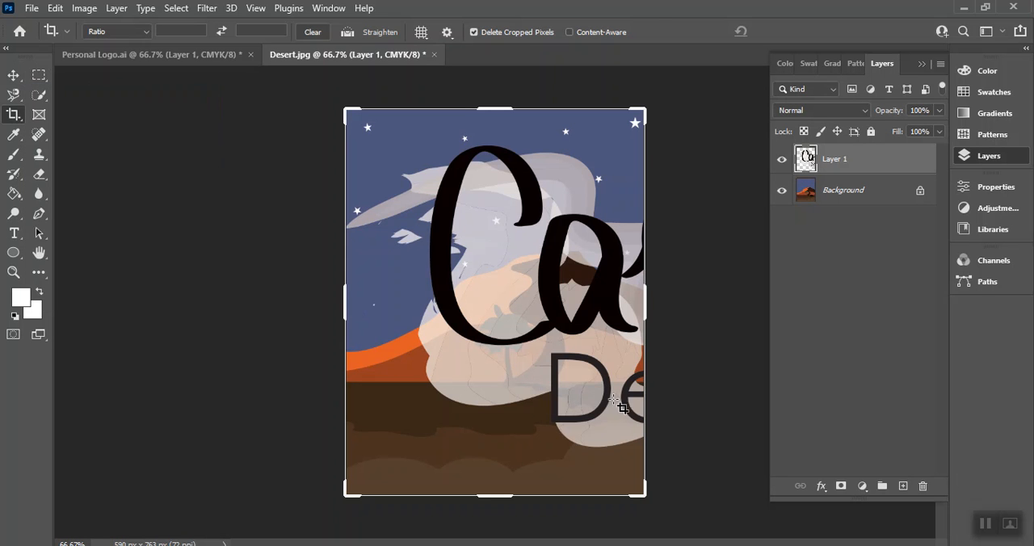
Step: Move the Layers panel clear of the logo, and scale the pasted logo to about 24% in the artwork's lower-right corner
key("ctrl+t")
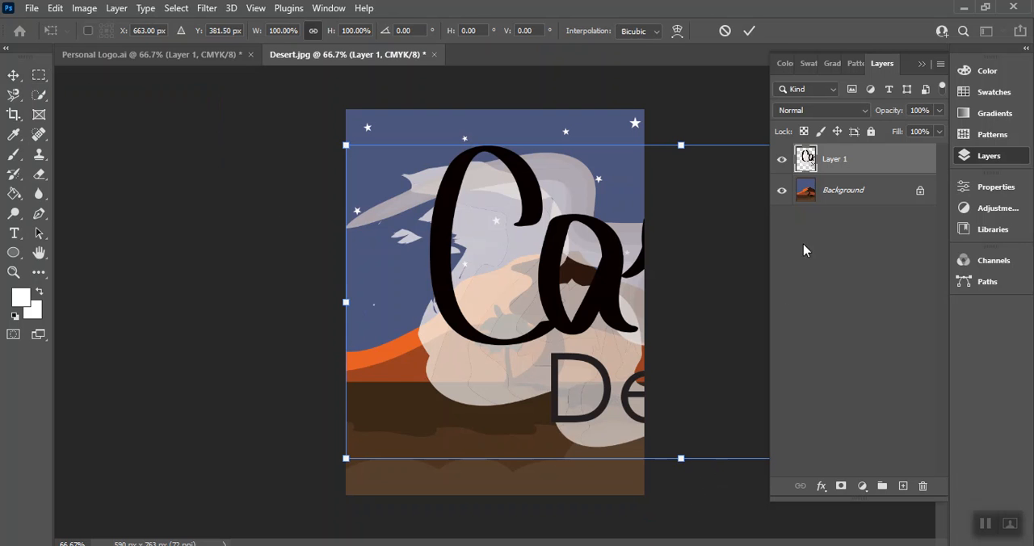
left_click_drag(915, 61, 1022, 88)
left_click_drag(907, 63, 231, 96)
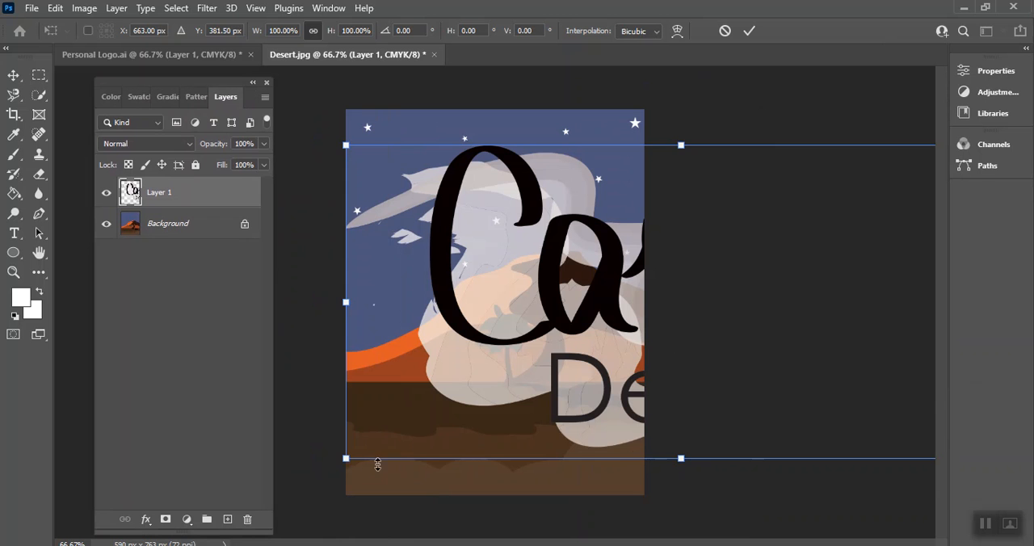
left_click_drag(345, 459, 534, 370)
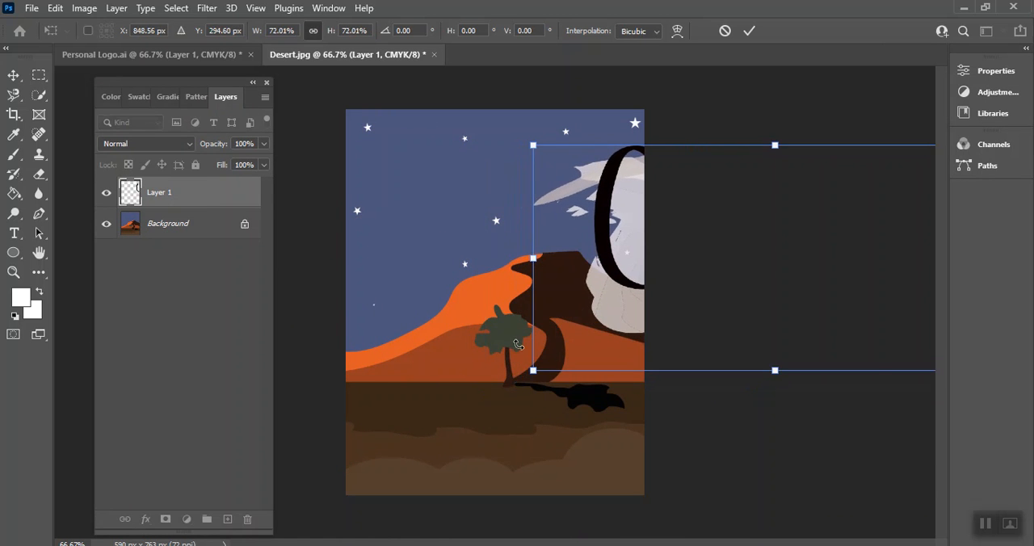
left_click_drag(537, 301, 276, 305)
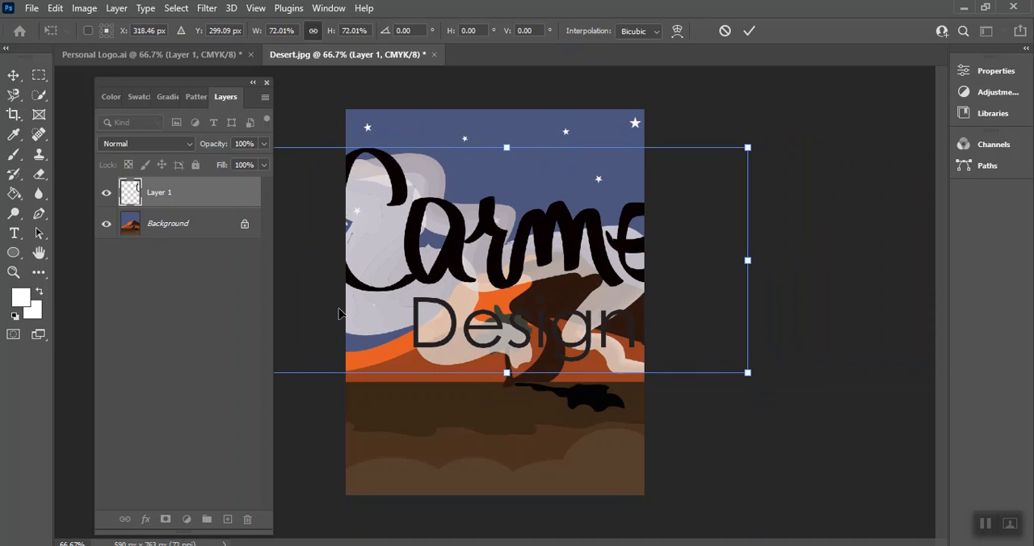
left_click_drag(747, 372, 614, 447)
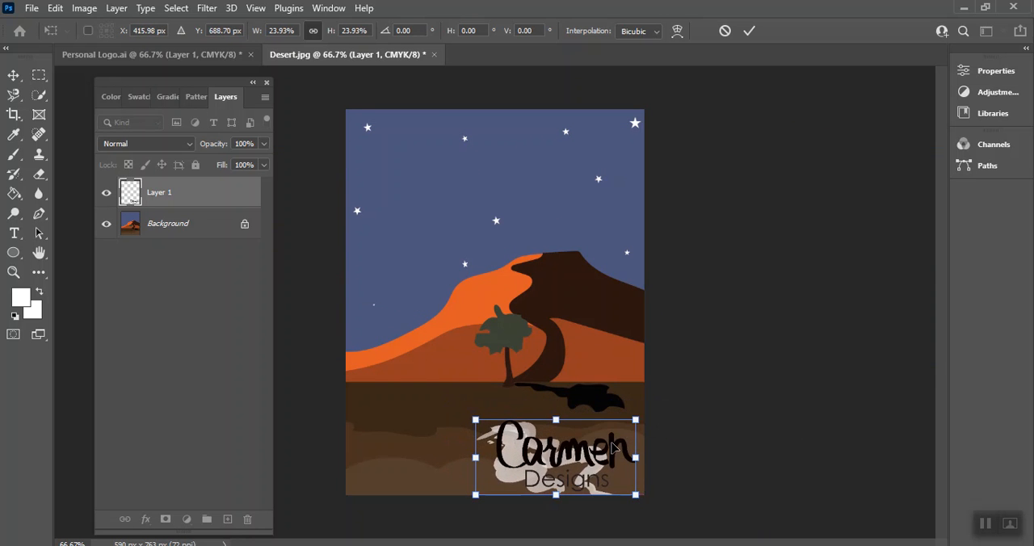
Step: Lower the logo layer's opacity to 27% and shrink it to about 5% in the artwork's lower-right corner, applying the transform
left_click(263, 143)
left_click_drag(263, 161, 212, 167)
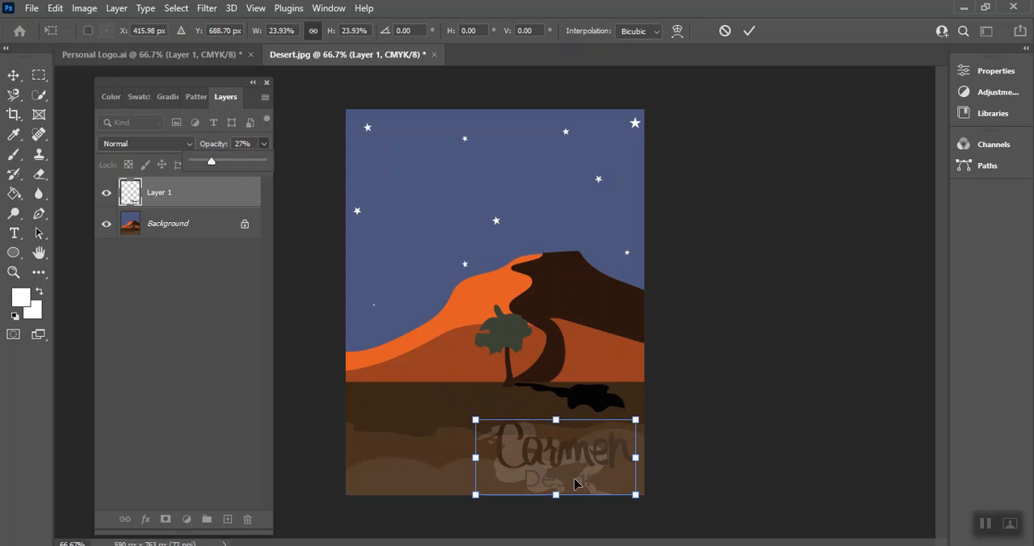
left_click_drag(476, 421, 618, 485)
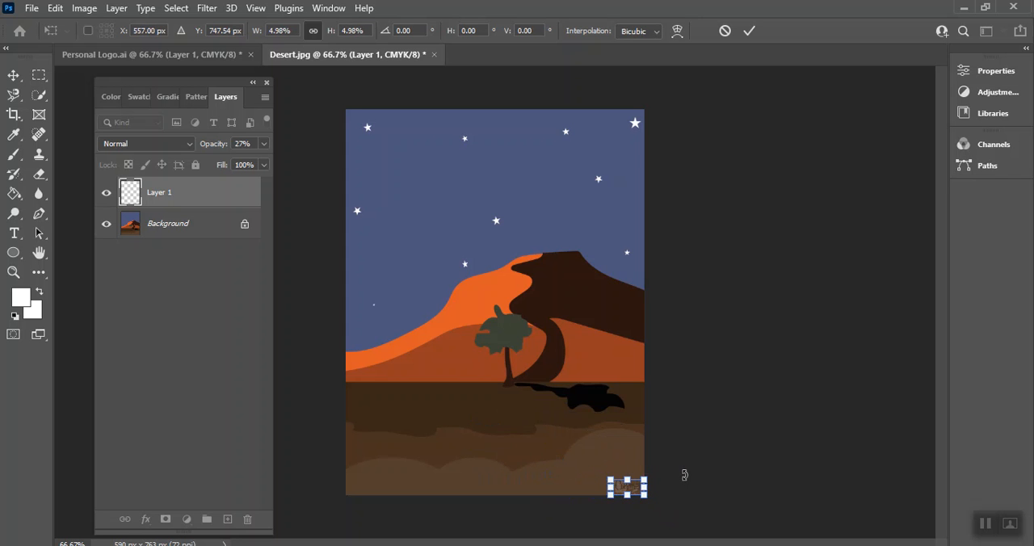
key("c")
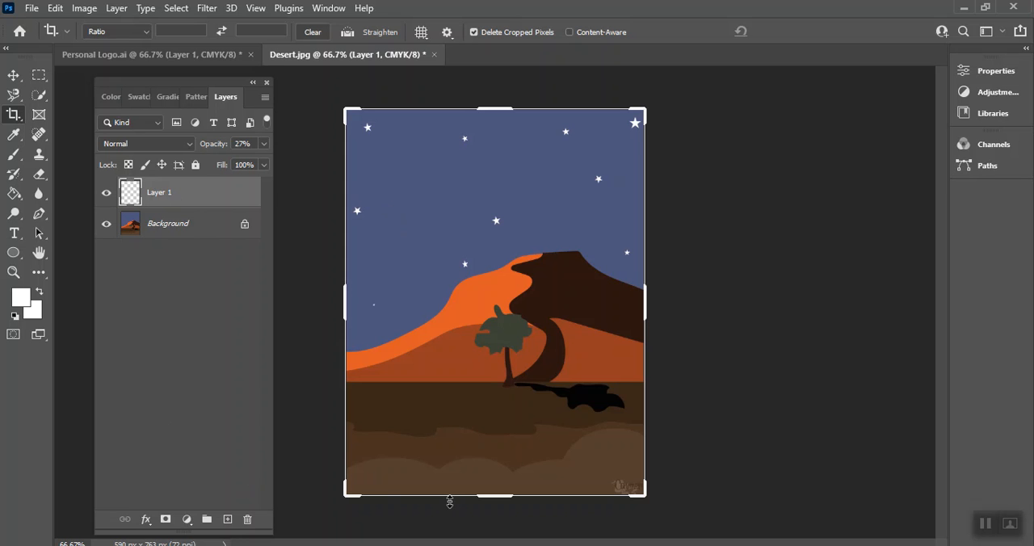
Step: Enlarge the tiny corner logo to about 684% with Free Transform and centre it across the mountain
key("ctrl+t")
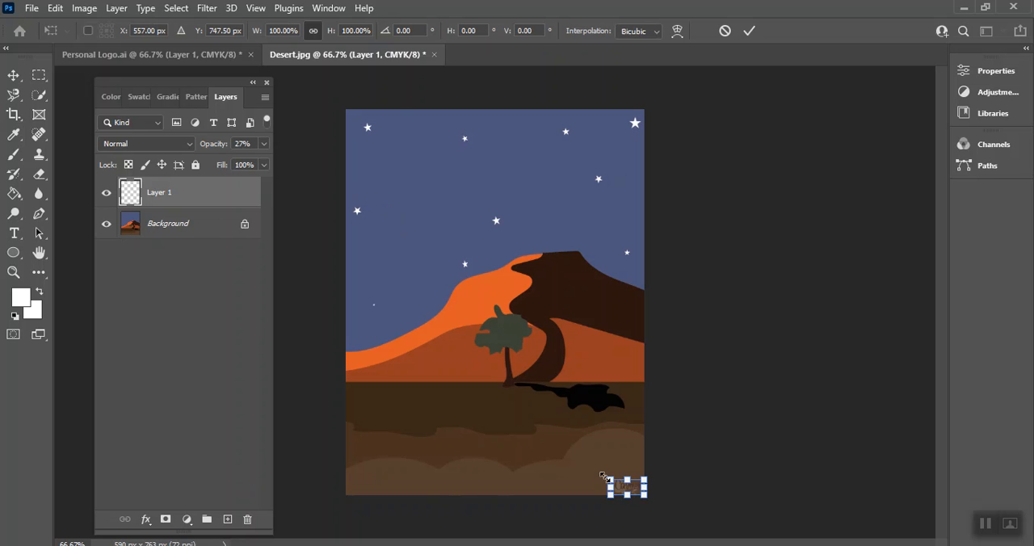
left_click_drag(610, 479, 415, 380)
left_click_drag(540, 436, 502, 281)
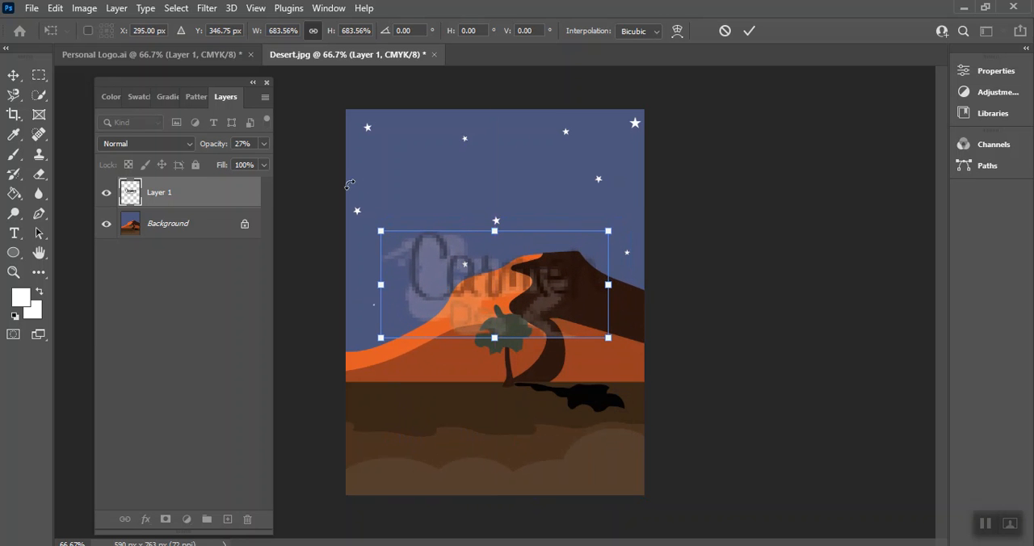
Step: Reduce the enlarged logo layer's opacity to 7% and apply the transform
left_click(264, 144)
left_click_drag(212, 163, 199, 162)
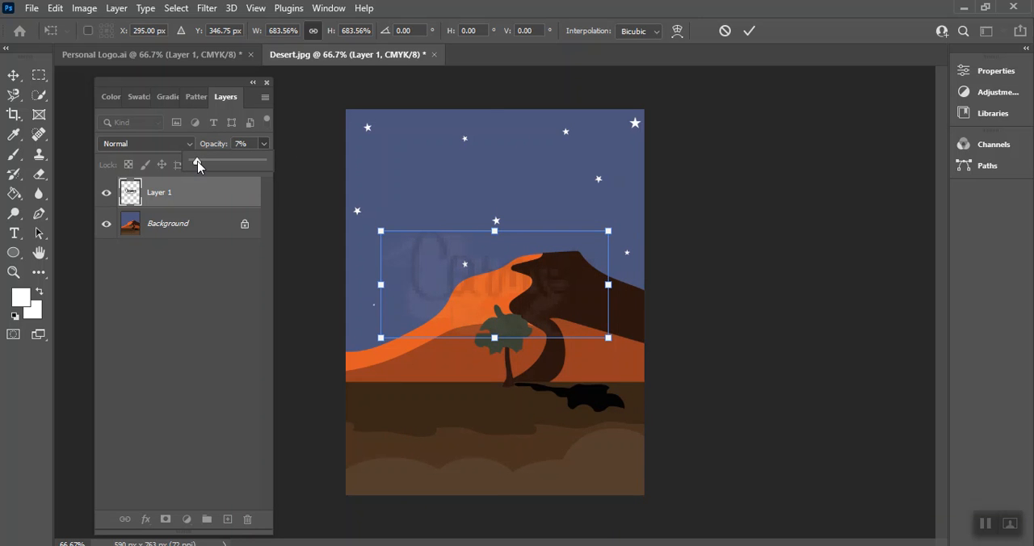
left_click_drag(198, 165, 198, 165)
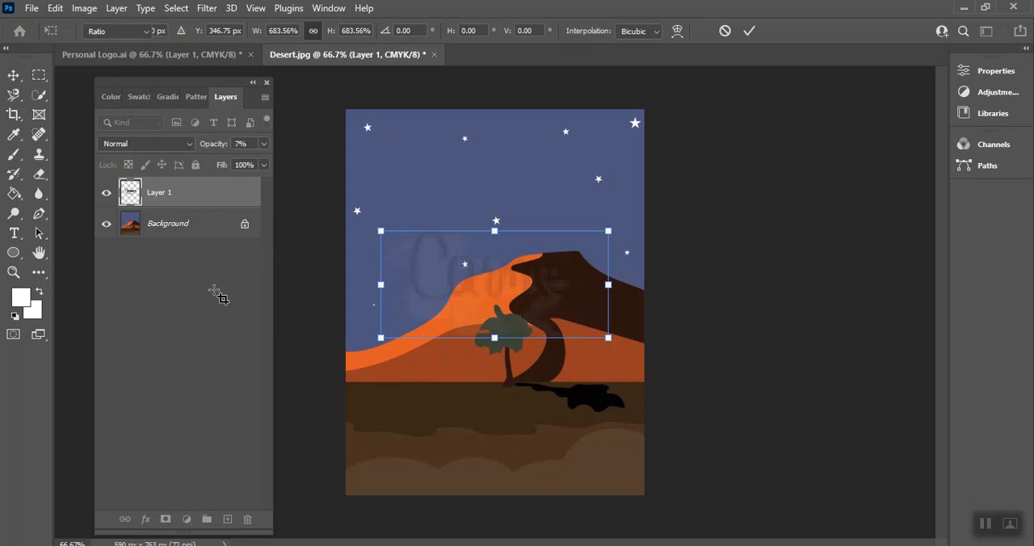
key("c")
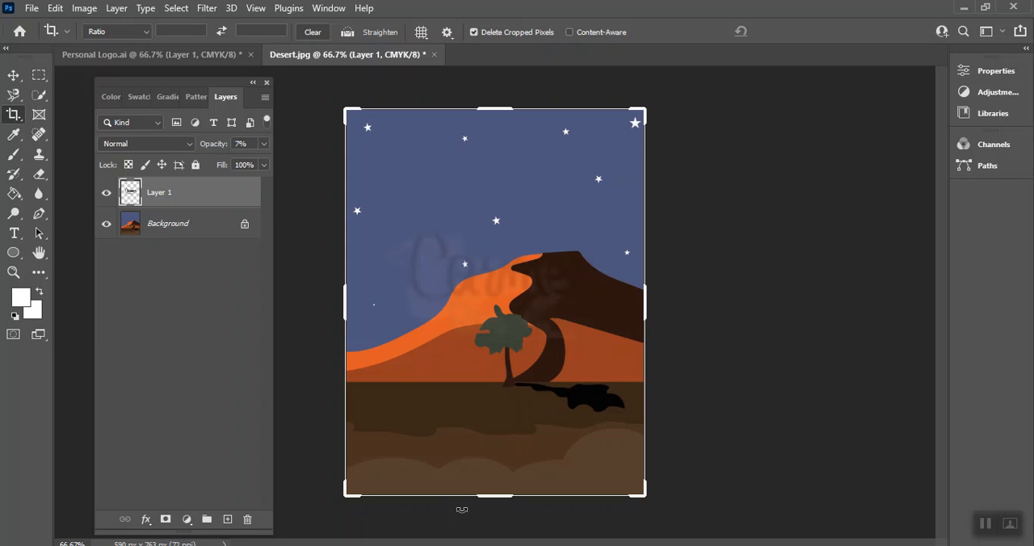
Step: Undo the logo's scaling and opacity changes back to the freshly pasted layer
key("ctrl+z")
key("ctrl+z")
key("ctrl+z")
key("ctrl+z")
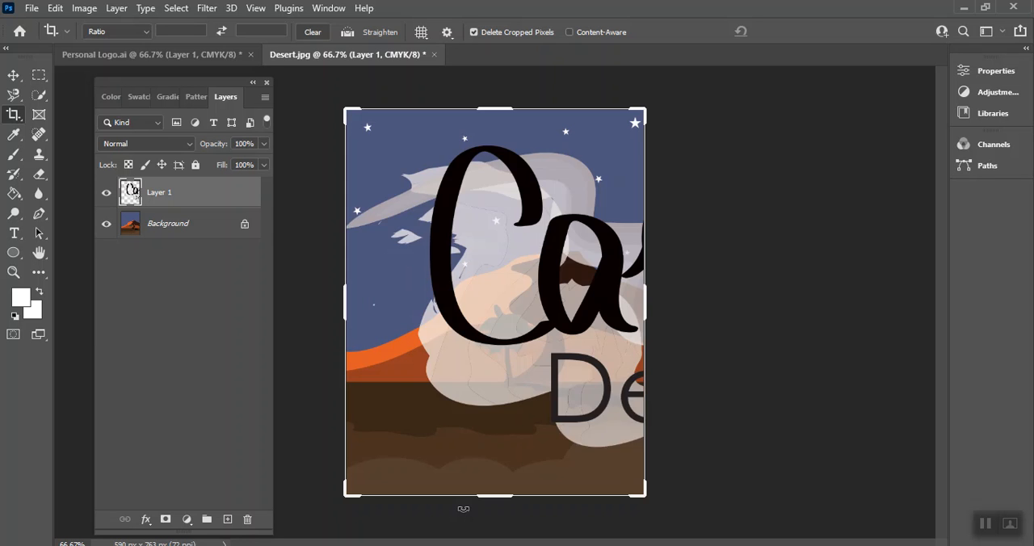